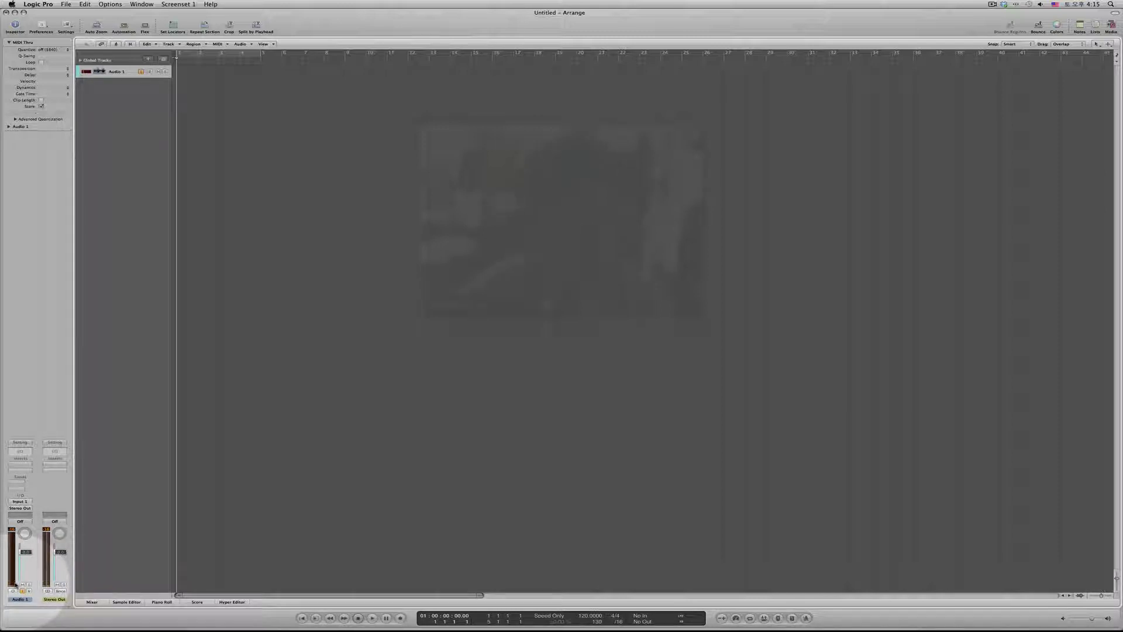
Enable the cycle range in the bar ruler and shorten it to span bars 1 to 3.
left_click(216, 54)
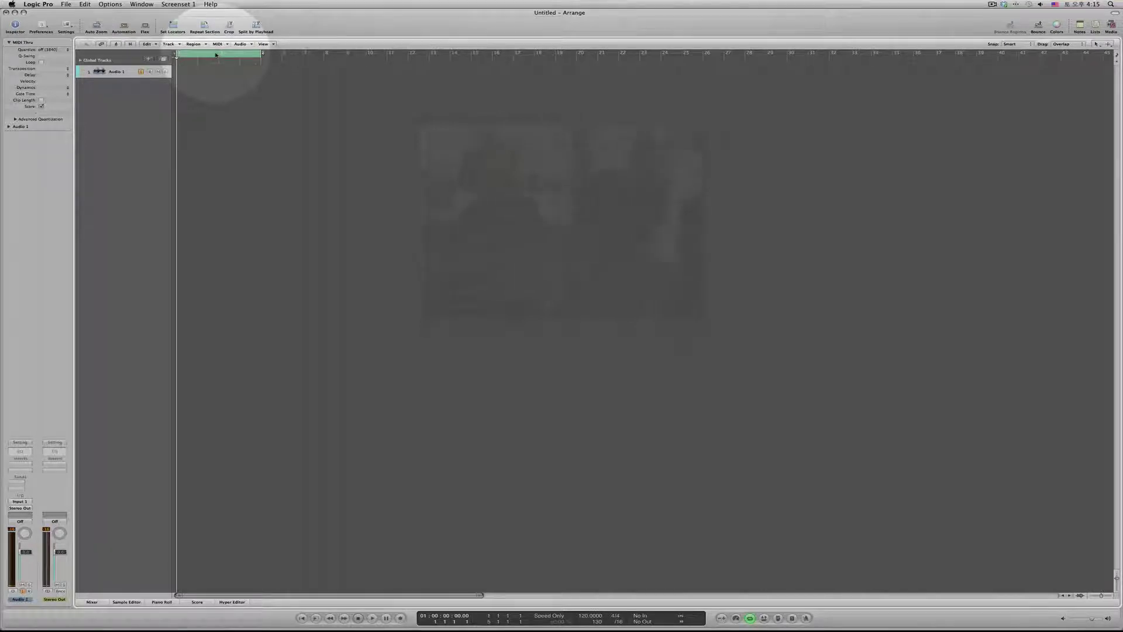
left_click_drag(262, 54, 221, 55)
Save the project as 버릴것3 on the Desktop.
key("super+s")
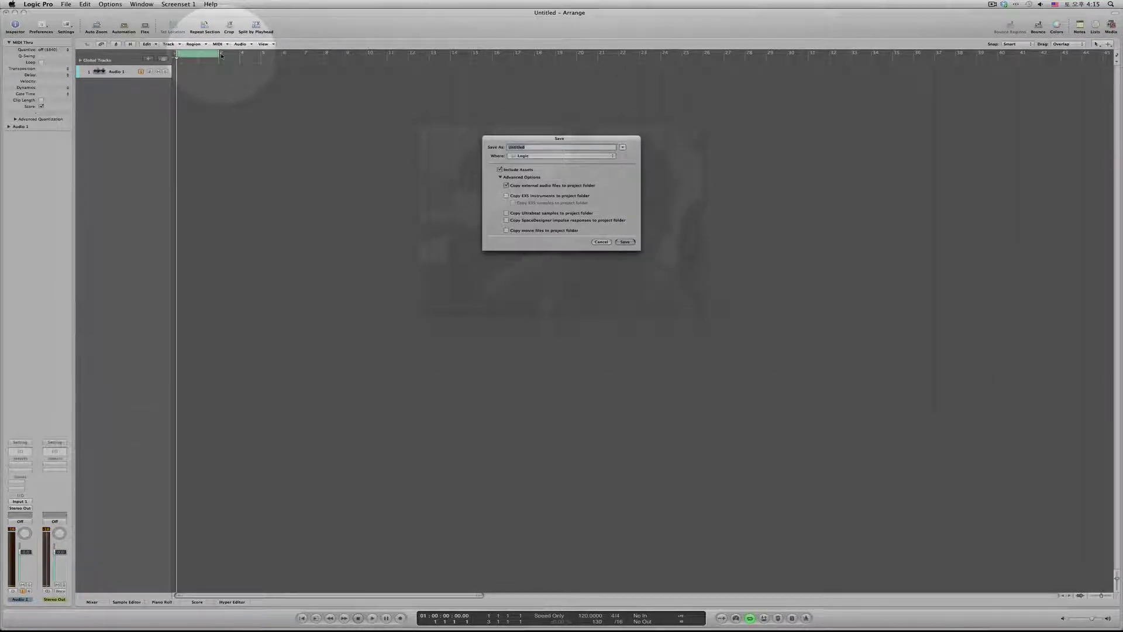
type("qjff")
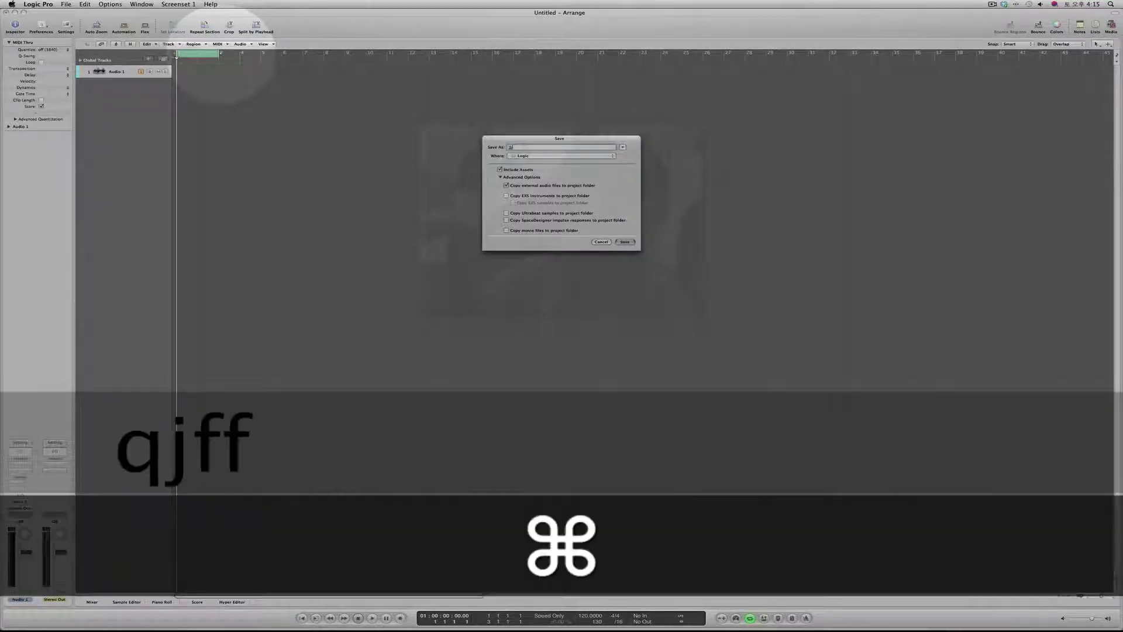
type("lqjflf")
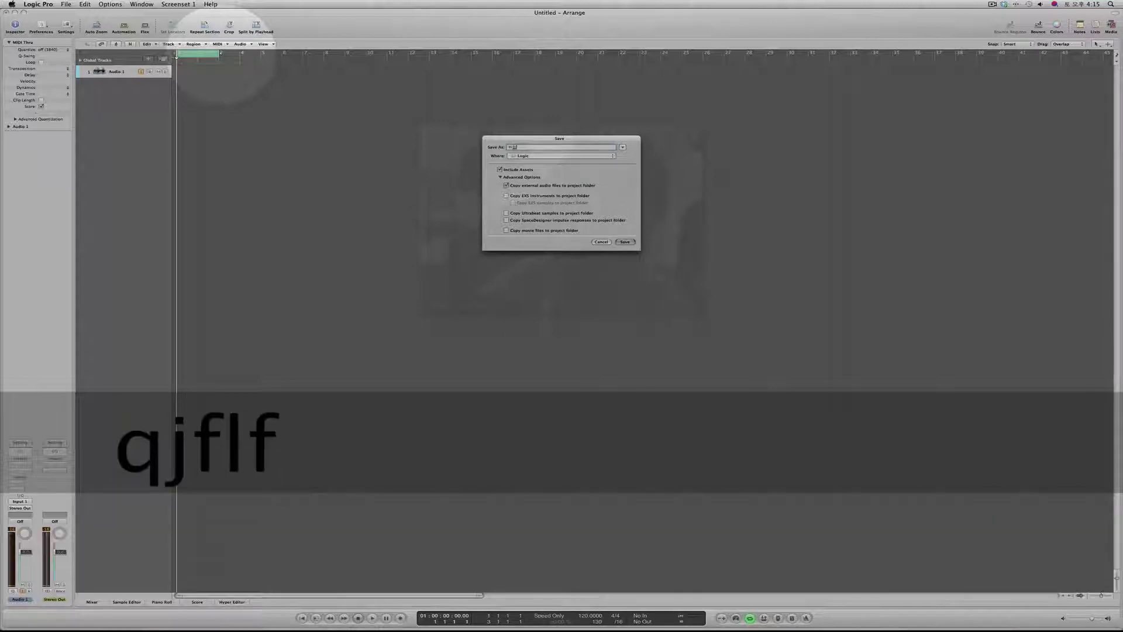
type("rjt3")
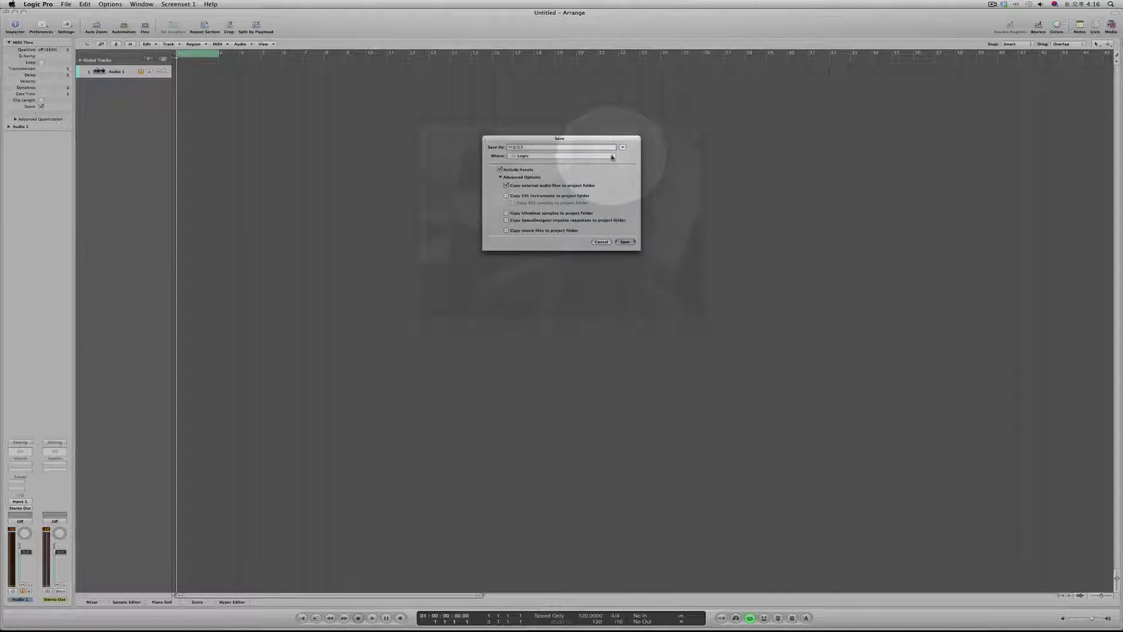
left_click(613, 157)
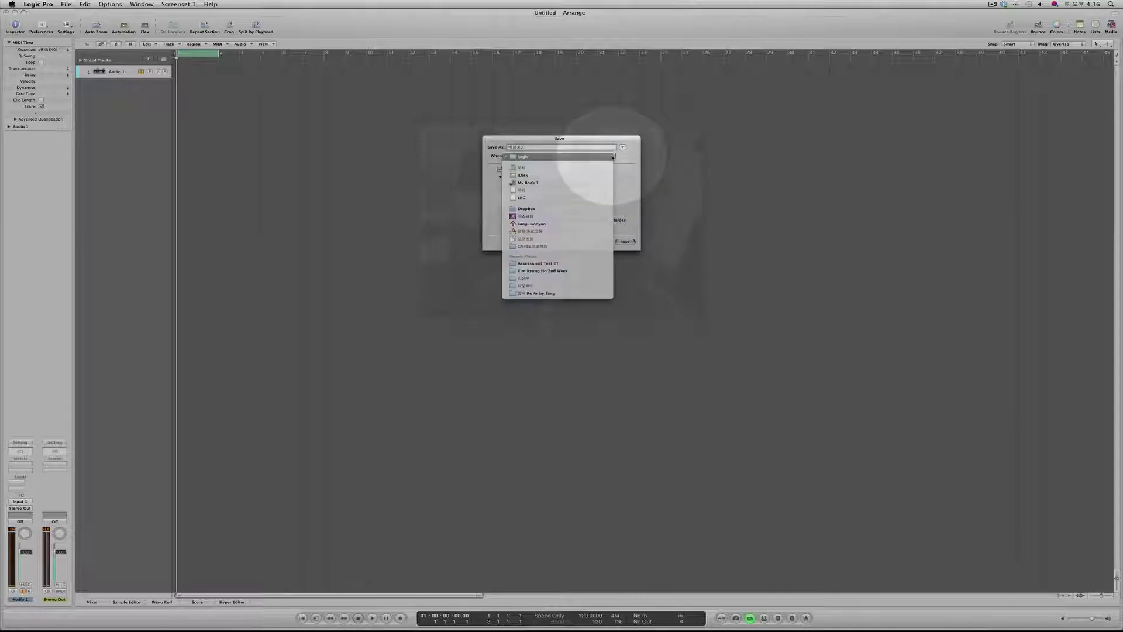
left_click(578, 217)
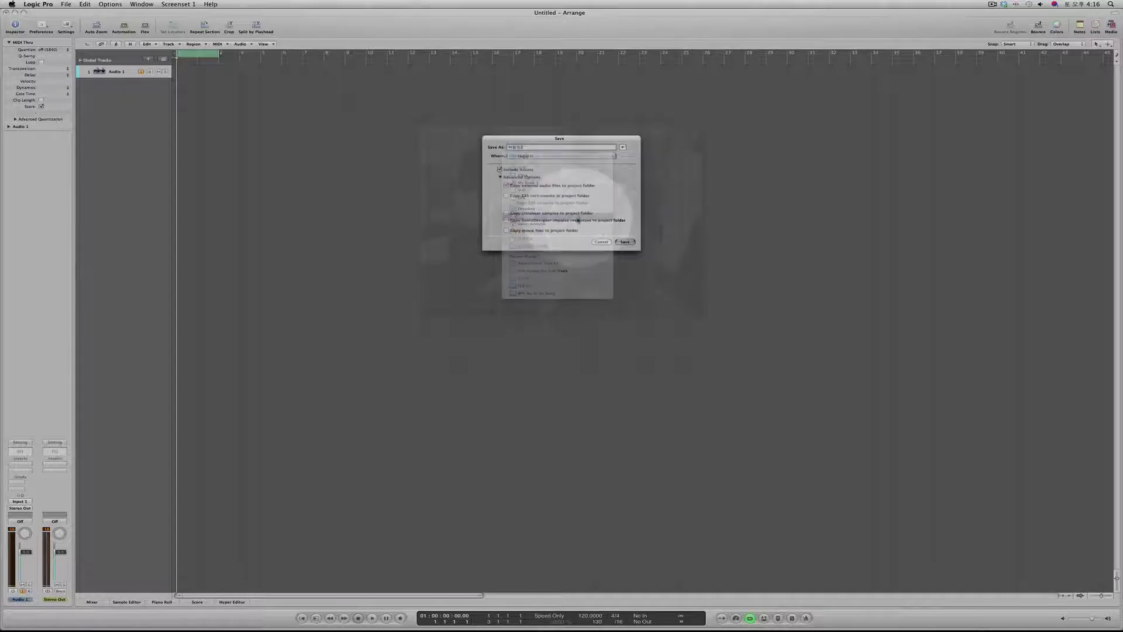
left_click(624, 243)
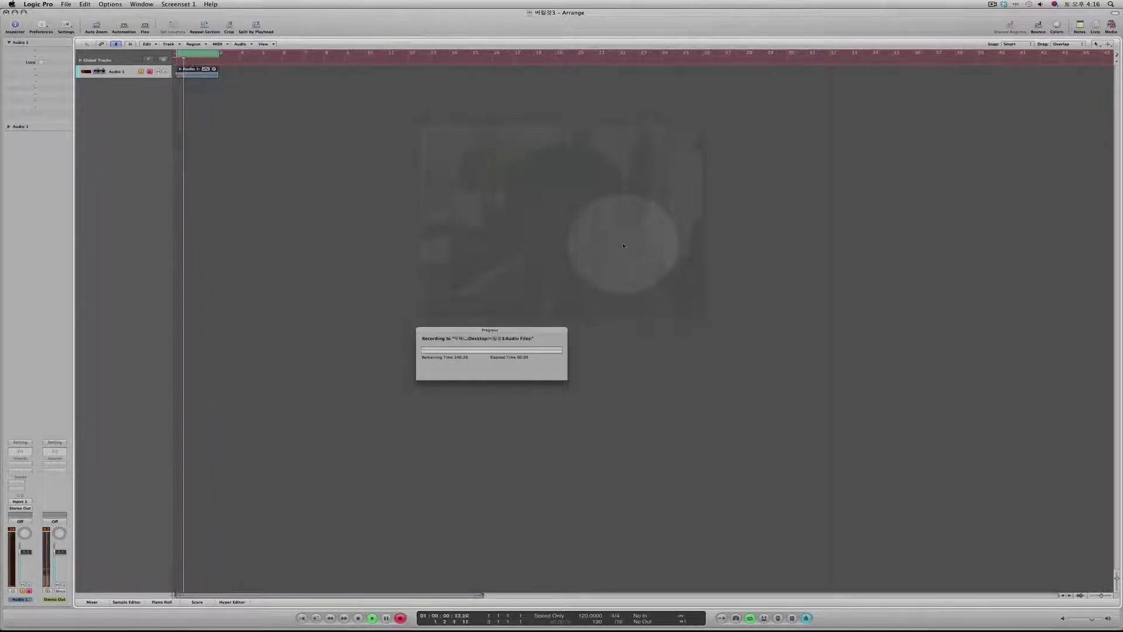
End the cycle recording on the Audio 1 track and play back its take folder with the individual takes expanded.
key("space")
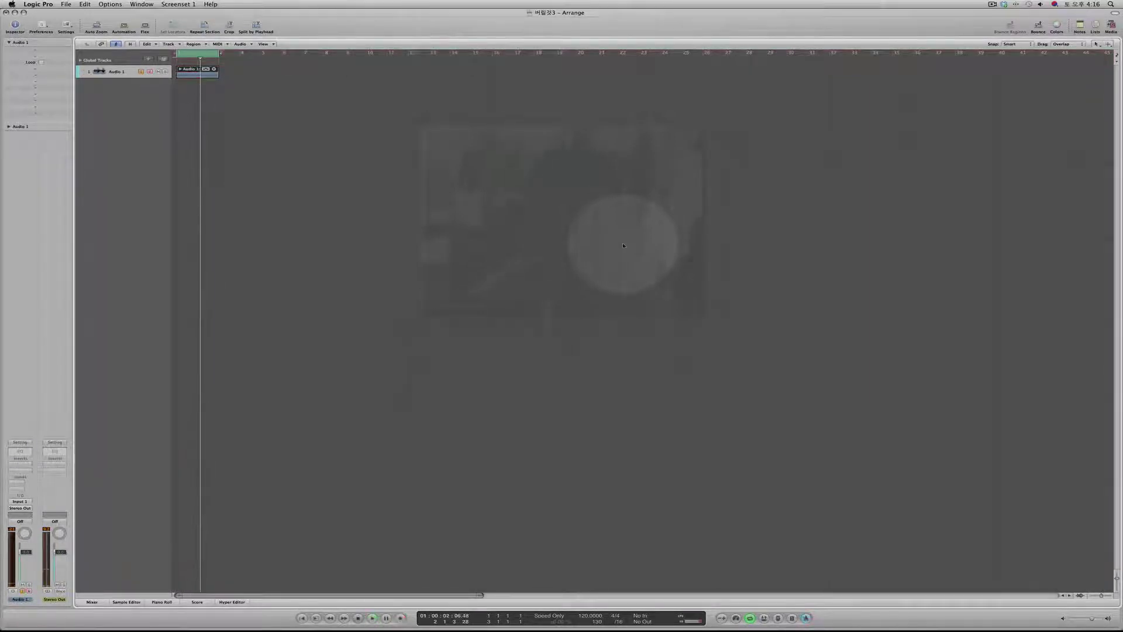
left_click(184, 72)
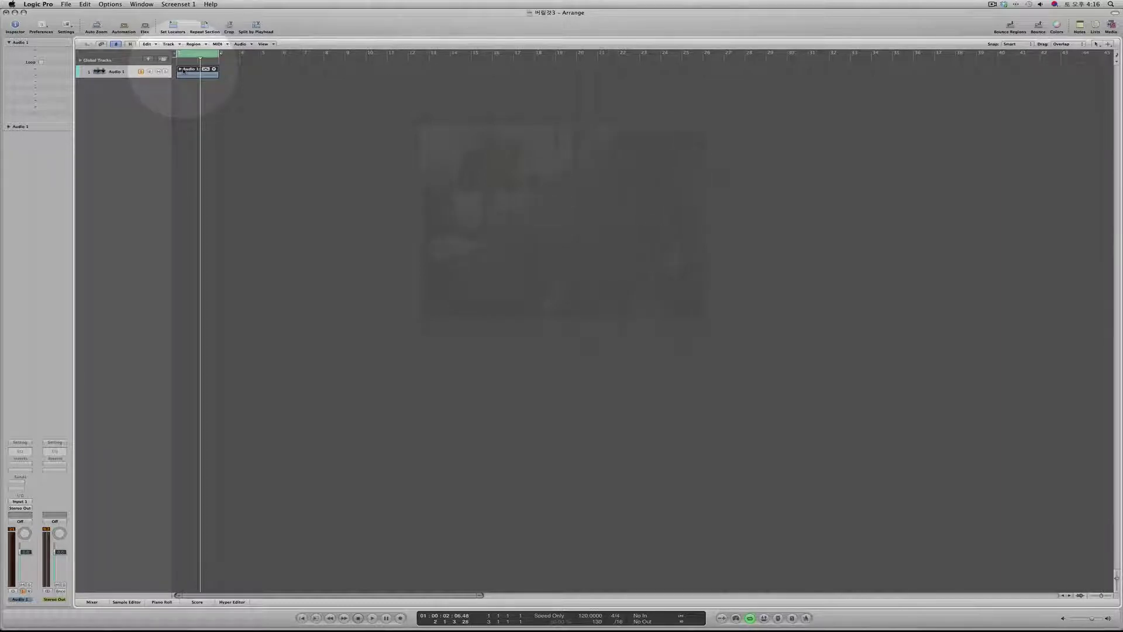
key("space")
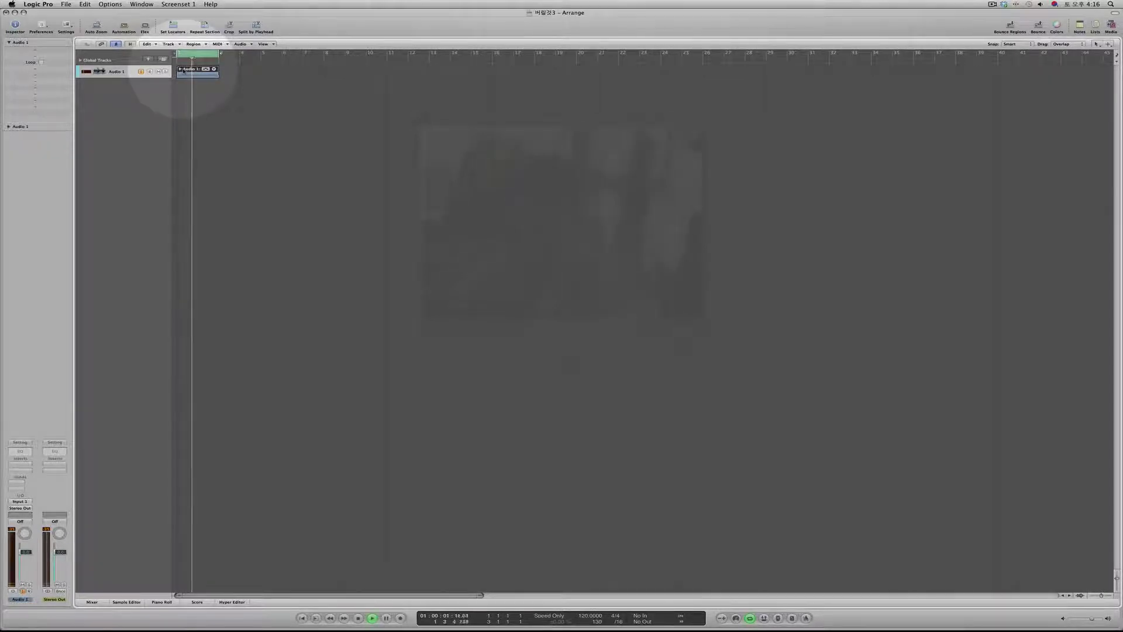
key("XF86AudioRaiseVolume")
key("XF86AudioRaiseVolume")
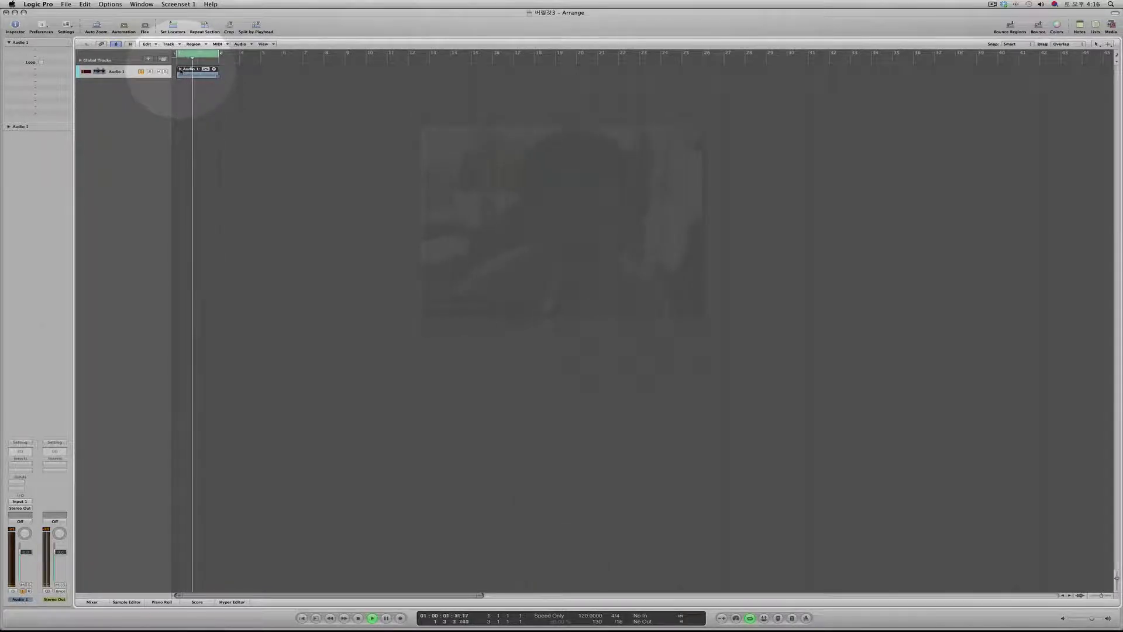
left_click(181, 69)
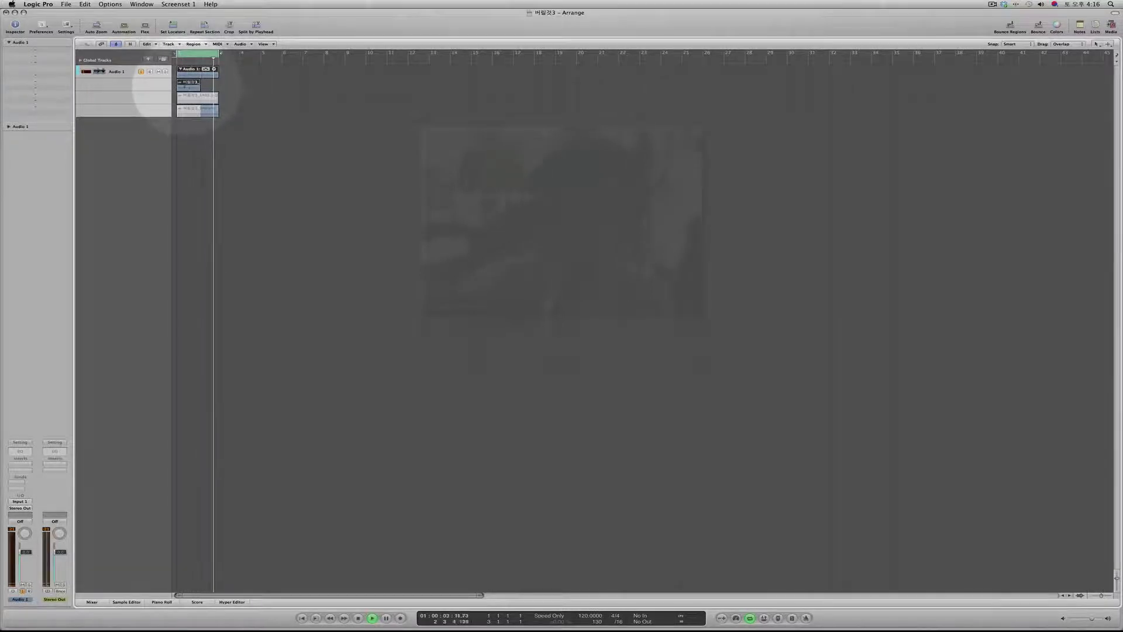
Insert a Channel EQ on the Audio 1 track and boost its high-shelf band by about 24 dB.
double_click(20, 451)
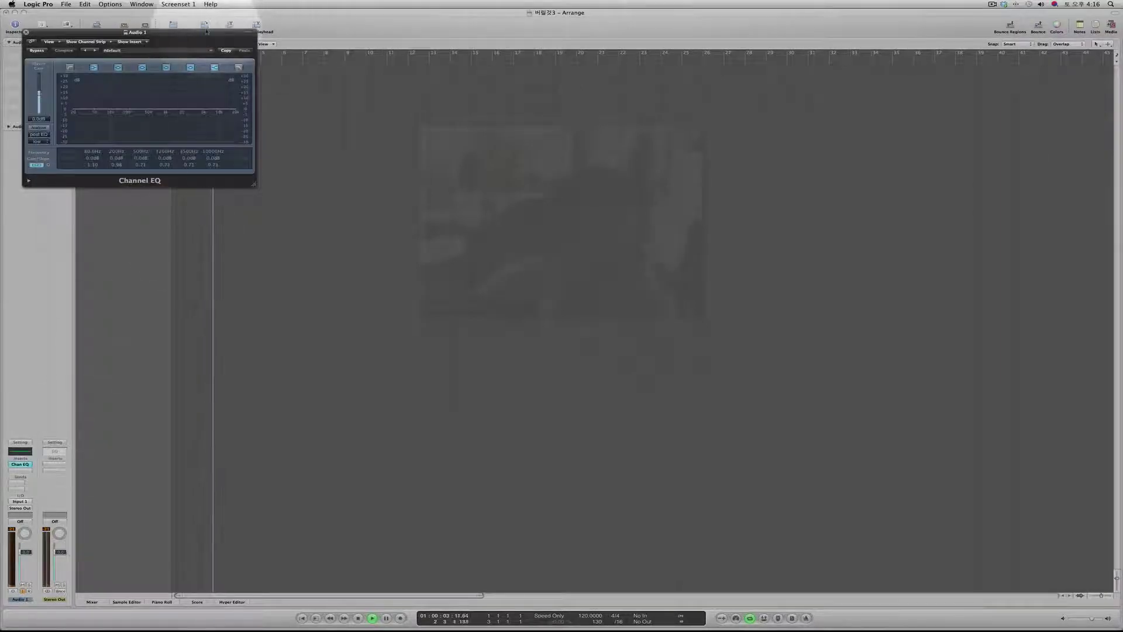
left_click_drag(252, 33, 570, 150)
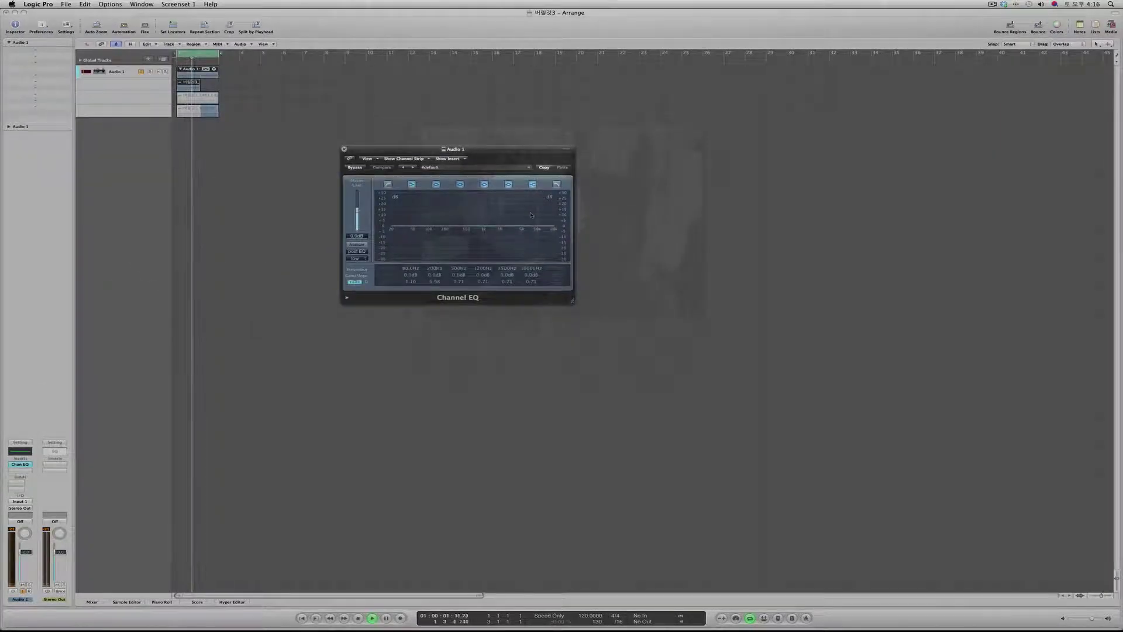
left_click_drag(541, 193, 495, 170)
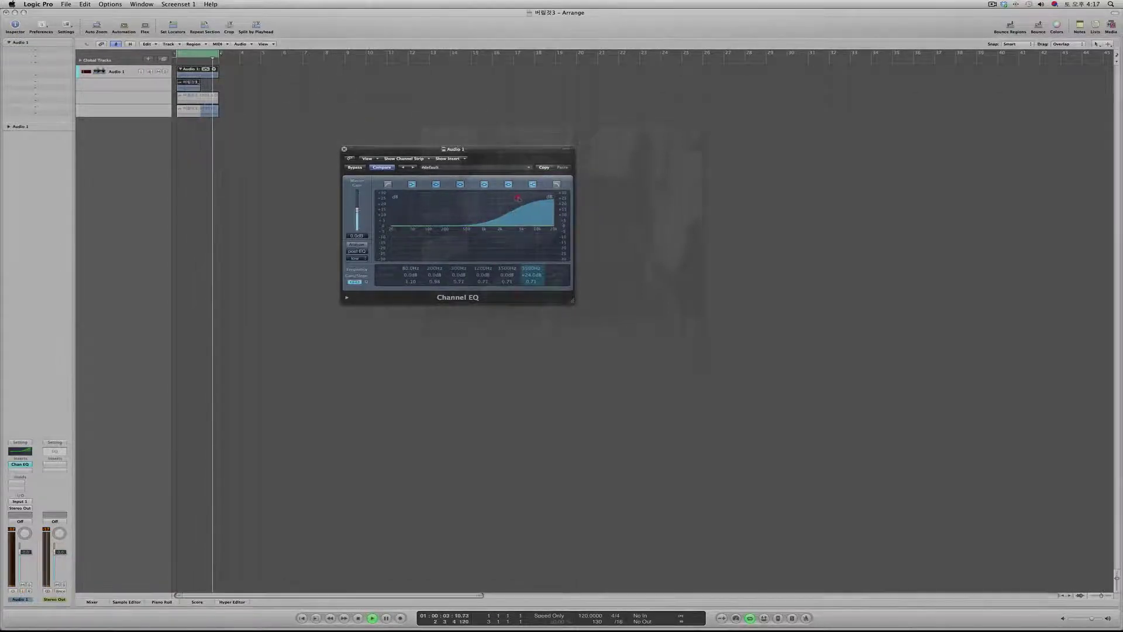
mouse_move(526, 200)
left_mouse_down()
mouse_move(491, 198)
mouse_move(525, 200)
left_mouse_up()
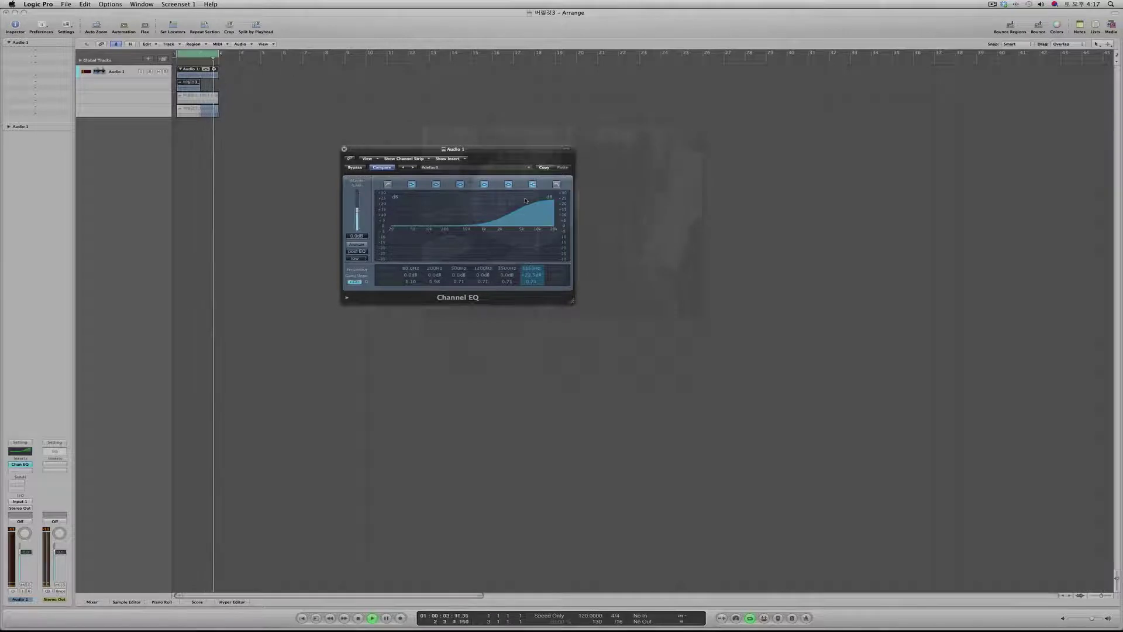
left_click_drag(489, 149, 487, 150)
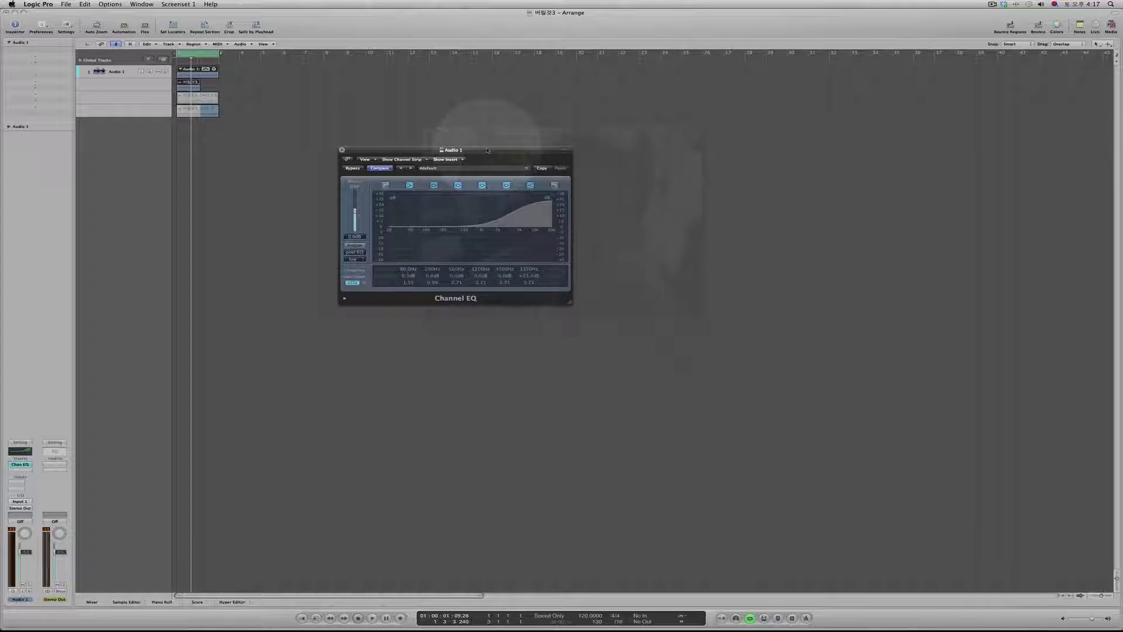
left_click_drag(519, 201, 517, 202)
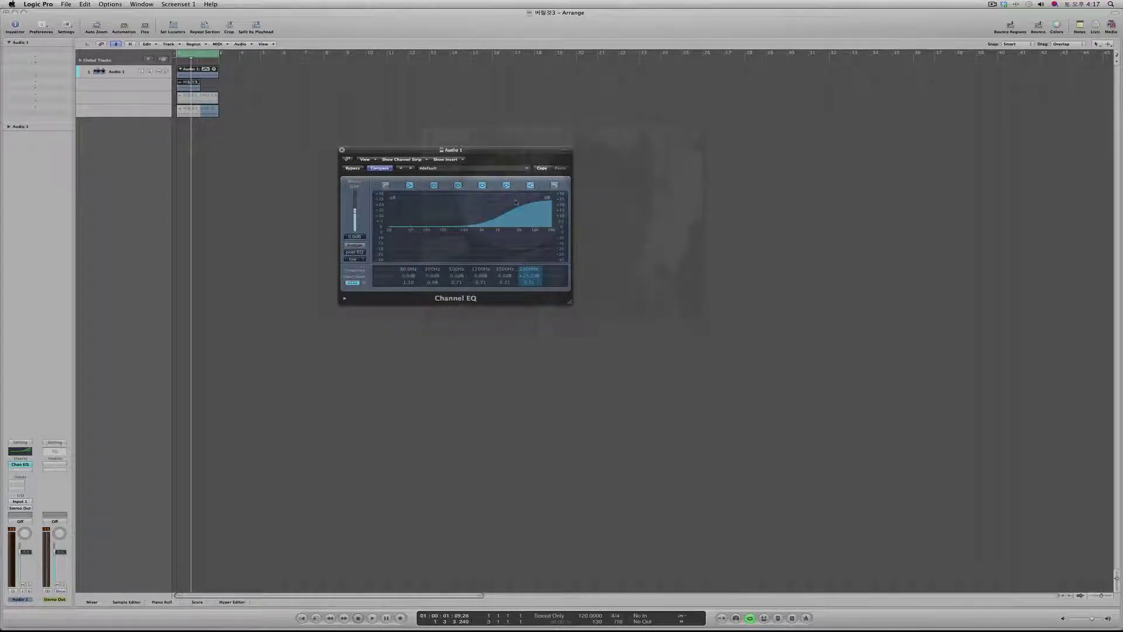
left_click_drag(516, 202, 523, 203)
Audition the equalized takes from the beginning while raising the system volume.
key("space")
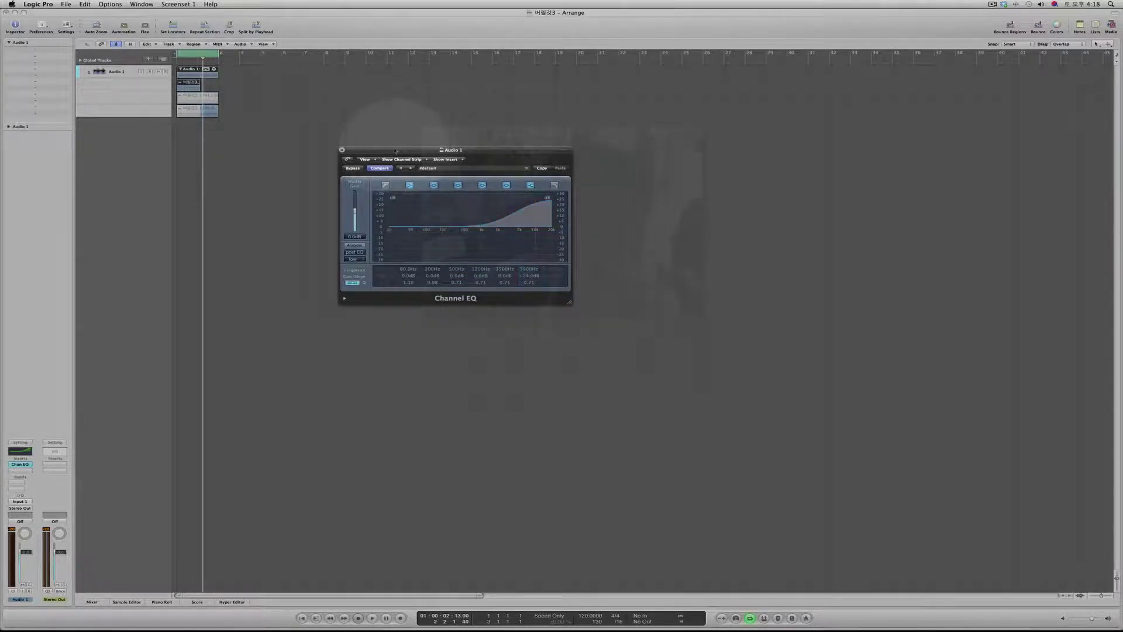
key("XF86AudioRaiseVolume")
key("Return")
key("space")
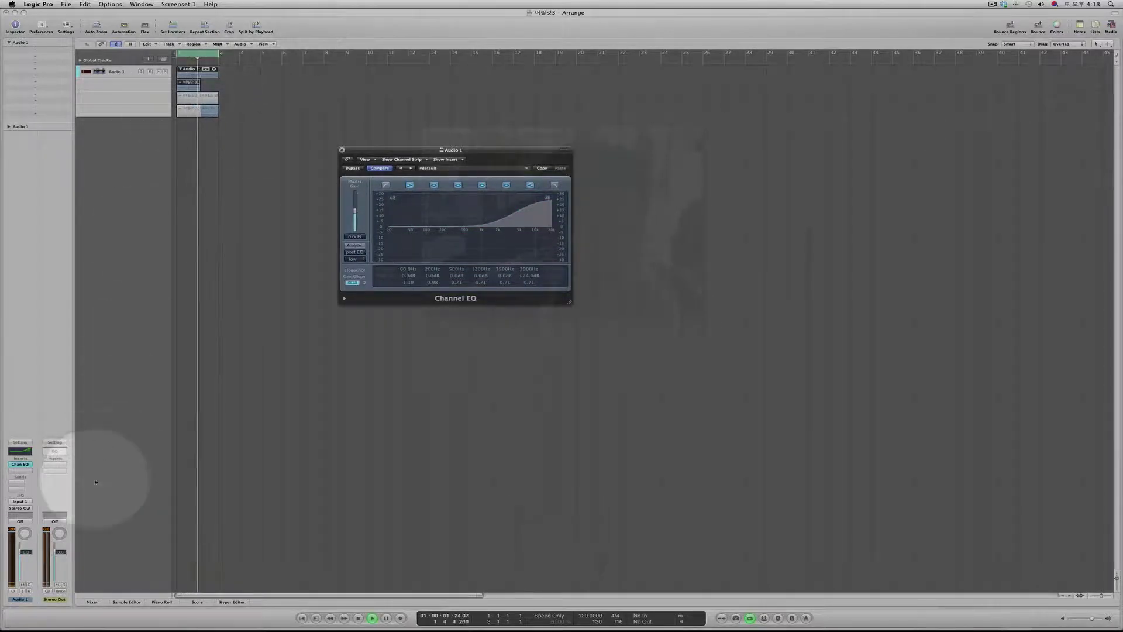
key("XF86AudioRaiseVolume")
key("Return")
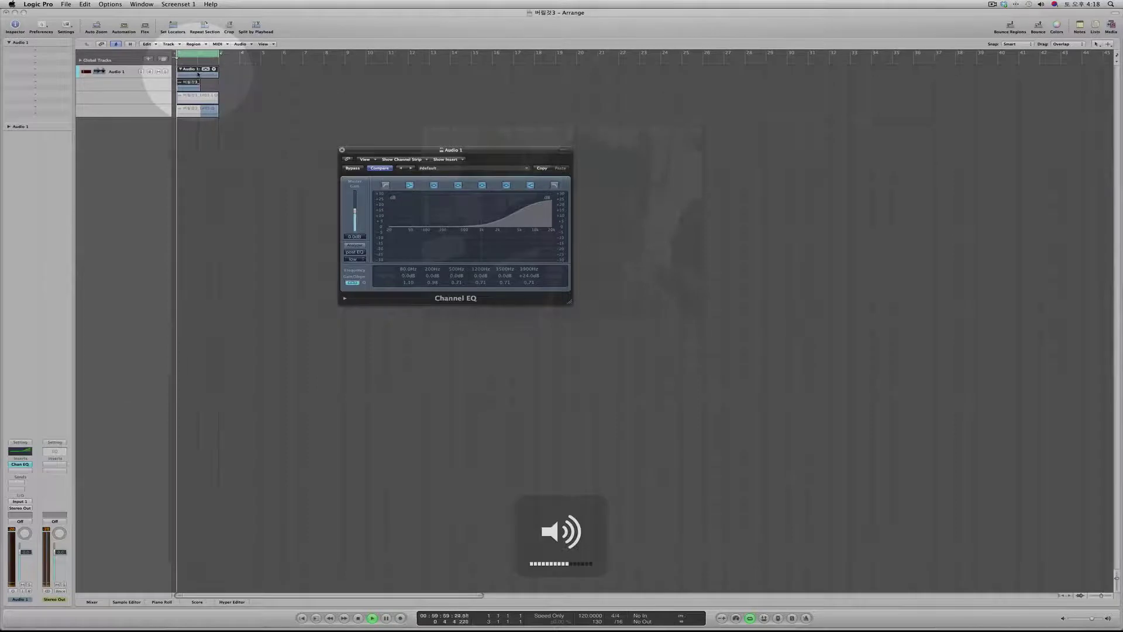
key("XF86AudioRaiseVolume")
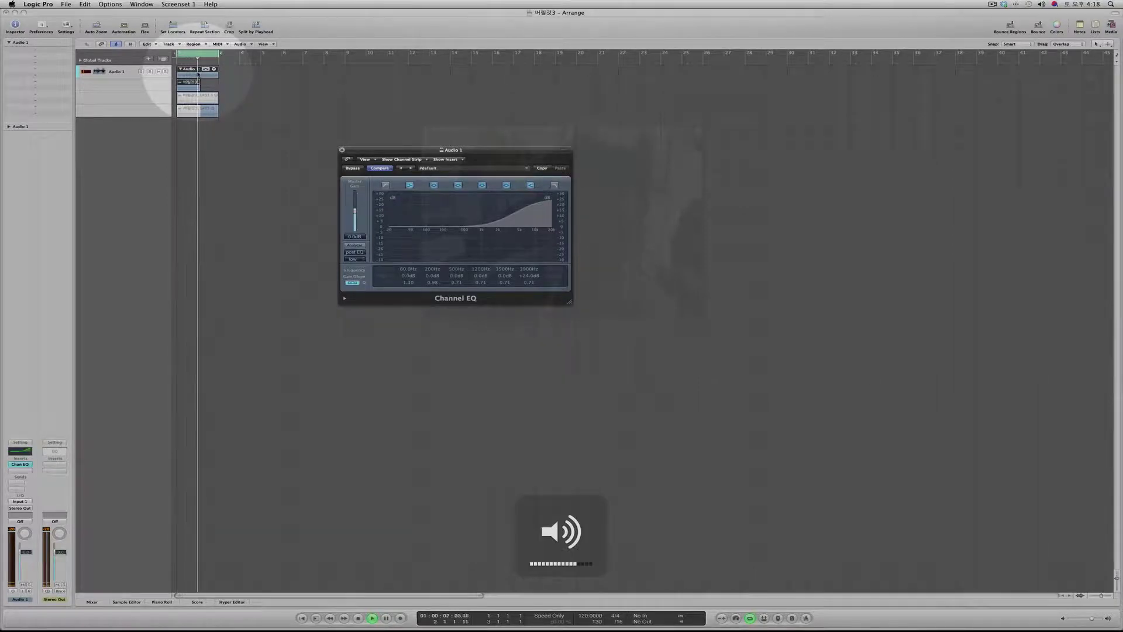
key("Return")
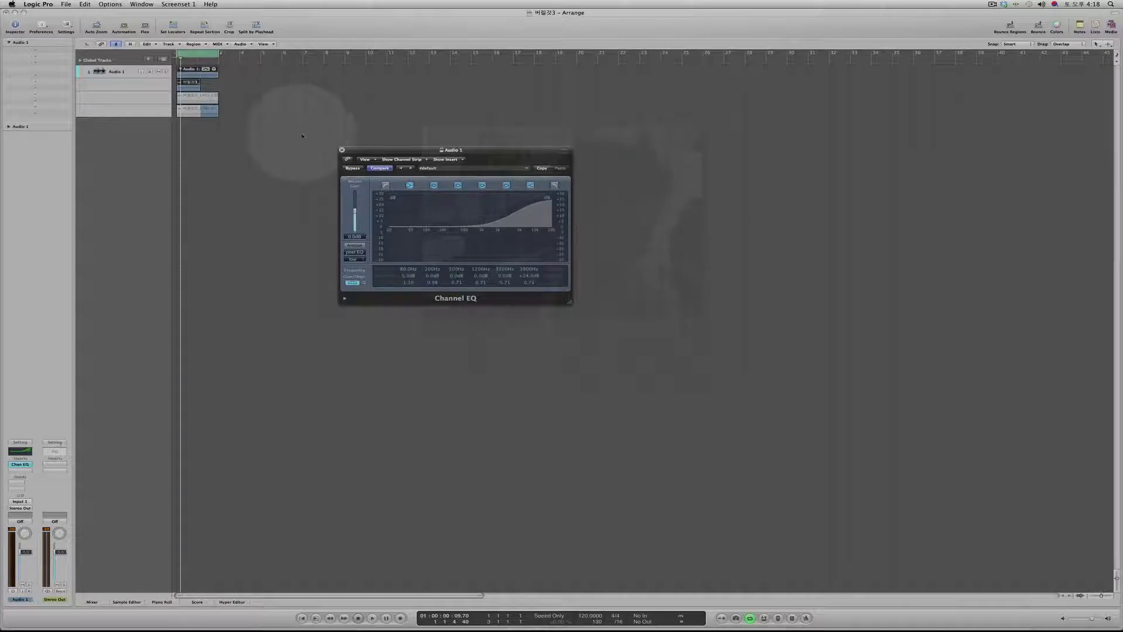
key("XF86AudioRaiseVolume")
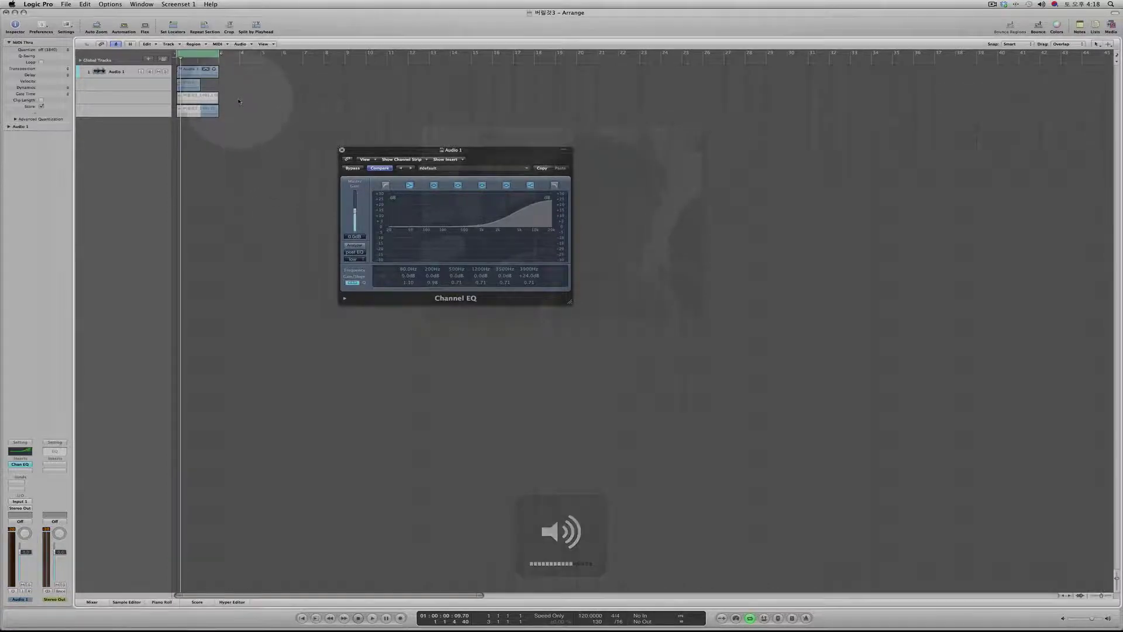
Close the Channel EQ window and move the cycle range to bars 5 to 7 with the system sound muted.
left_click(204, 75)
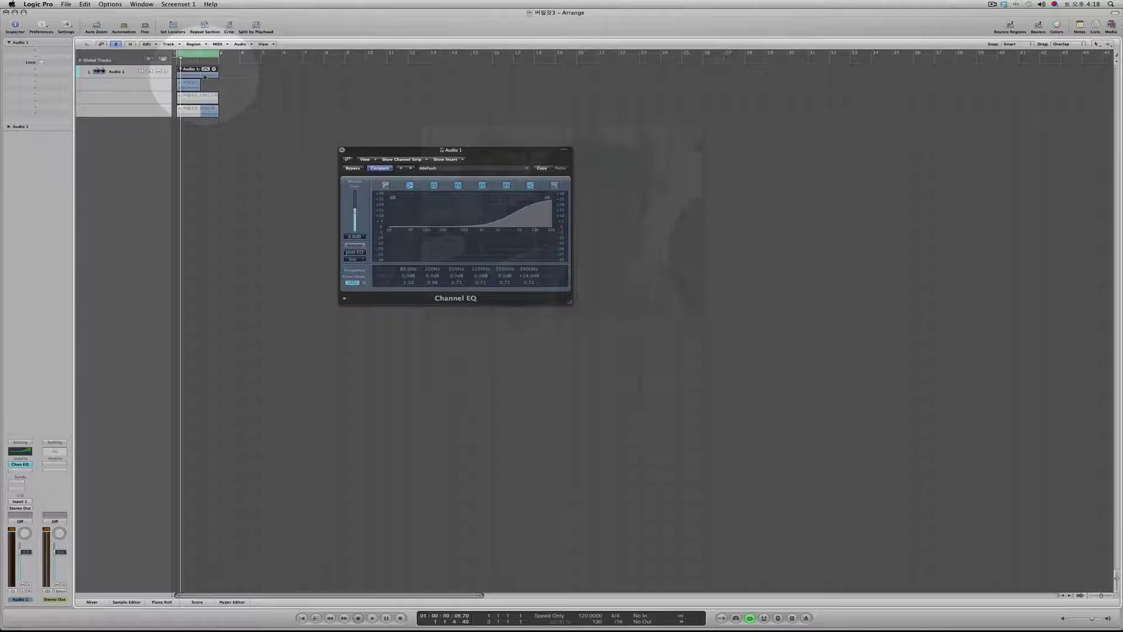
left_click(342, 150)
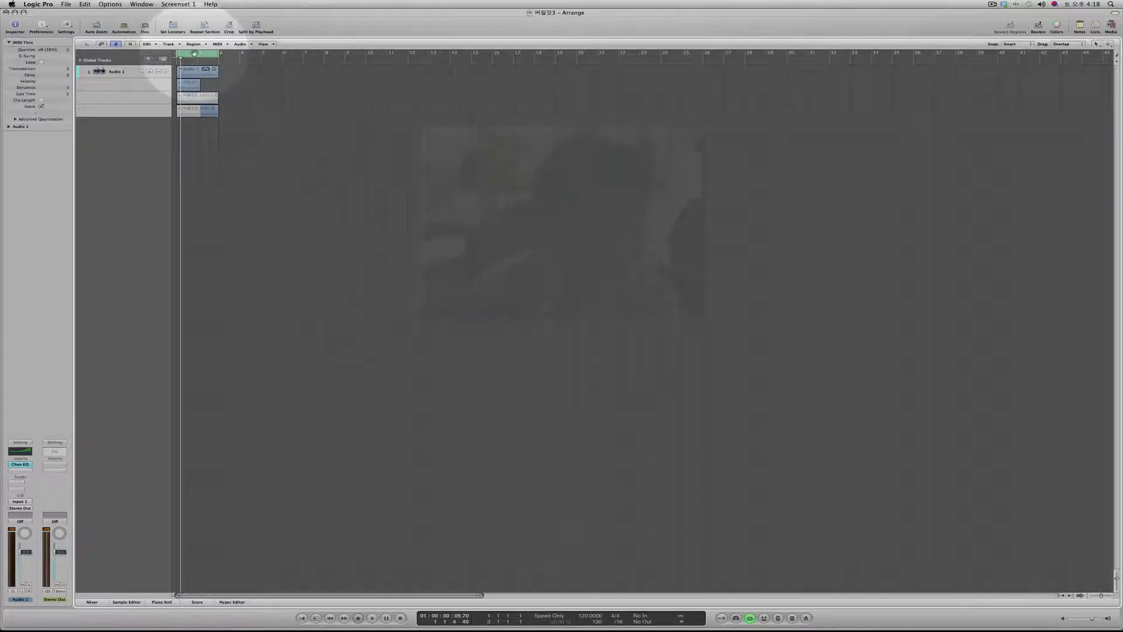
left_click_drag(195, 53, 277, 54)
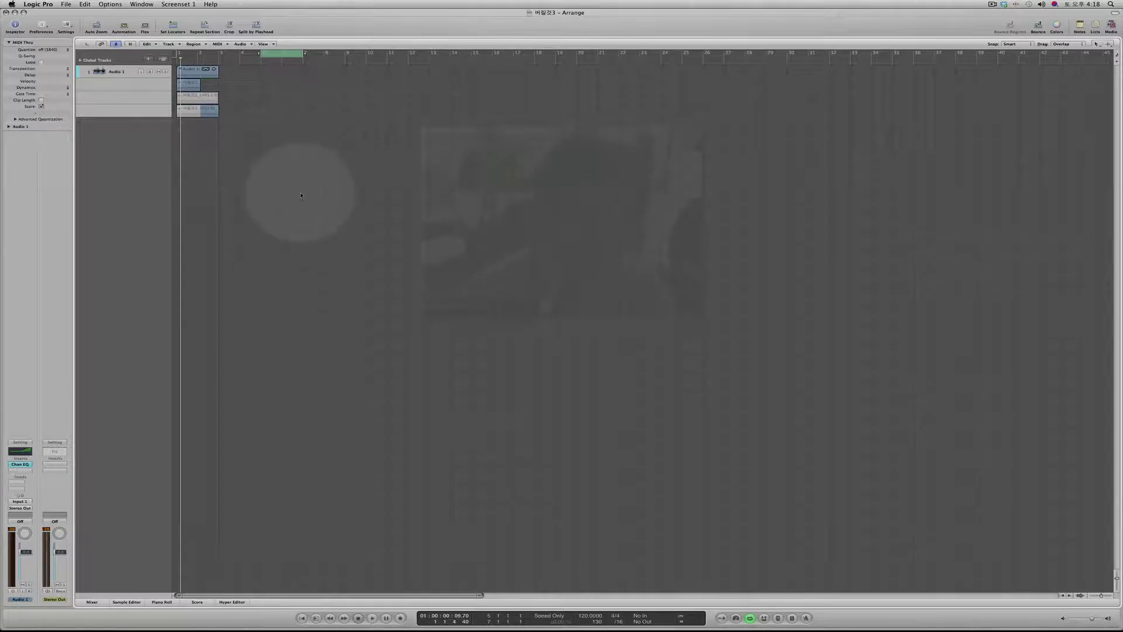
key("XF86AudioMute")
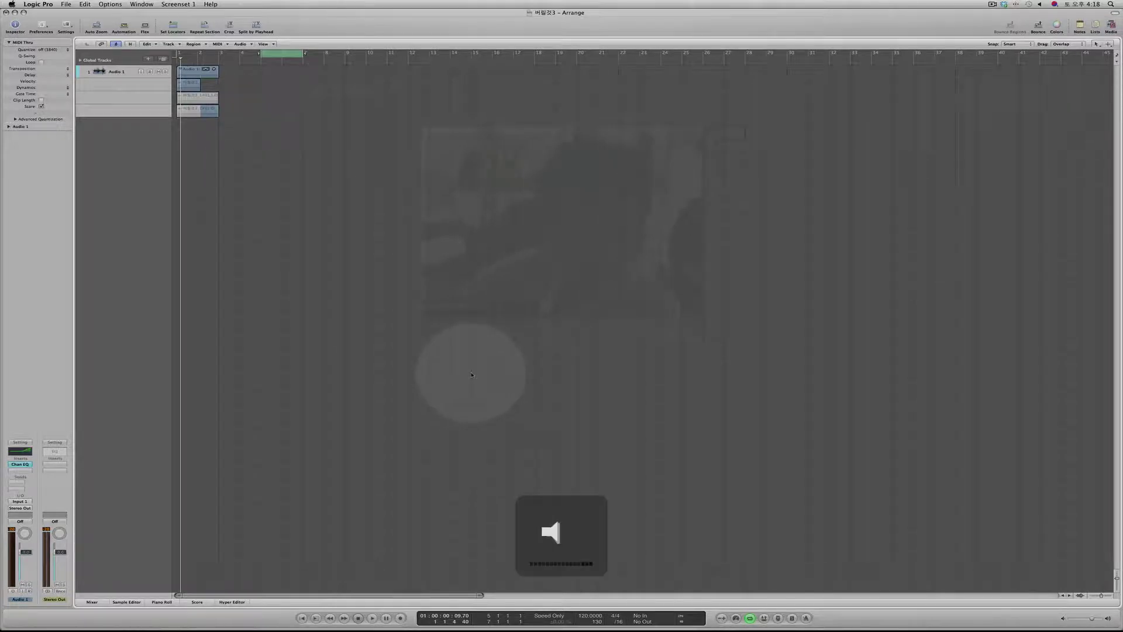
Record cycled takes on the Audio 1 track over bars 5 to 7, then discard the recording.
key("r")
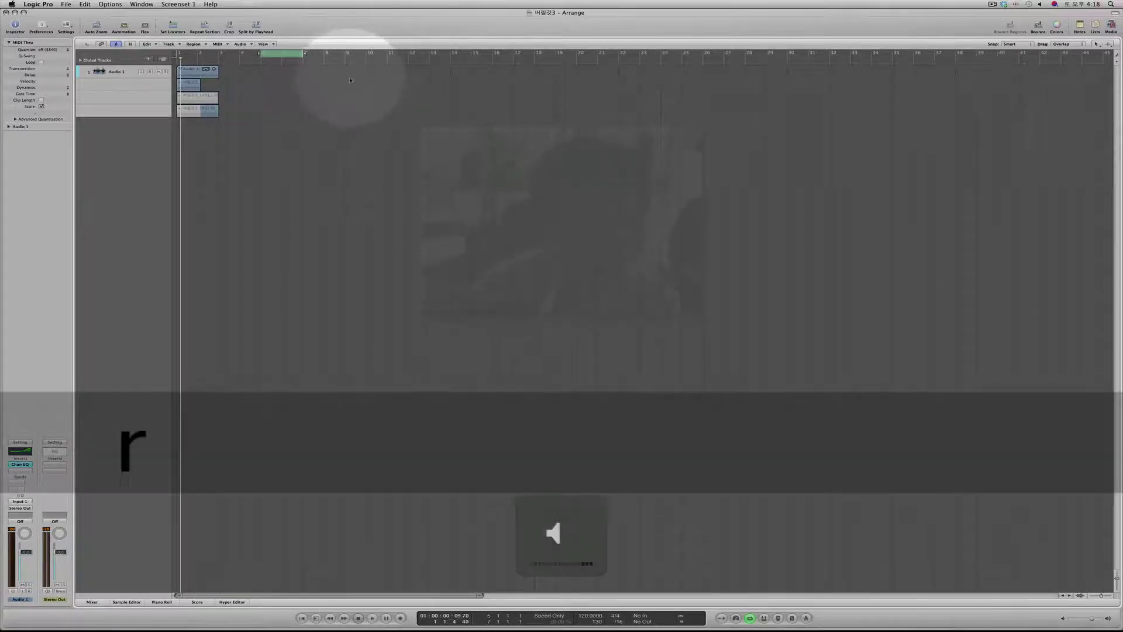
key("super+space")
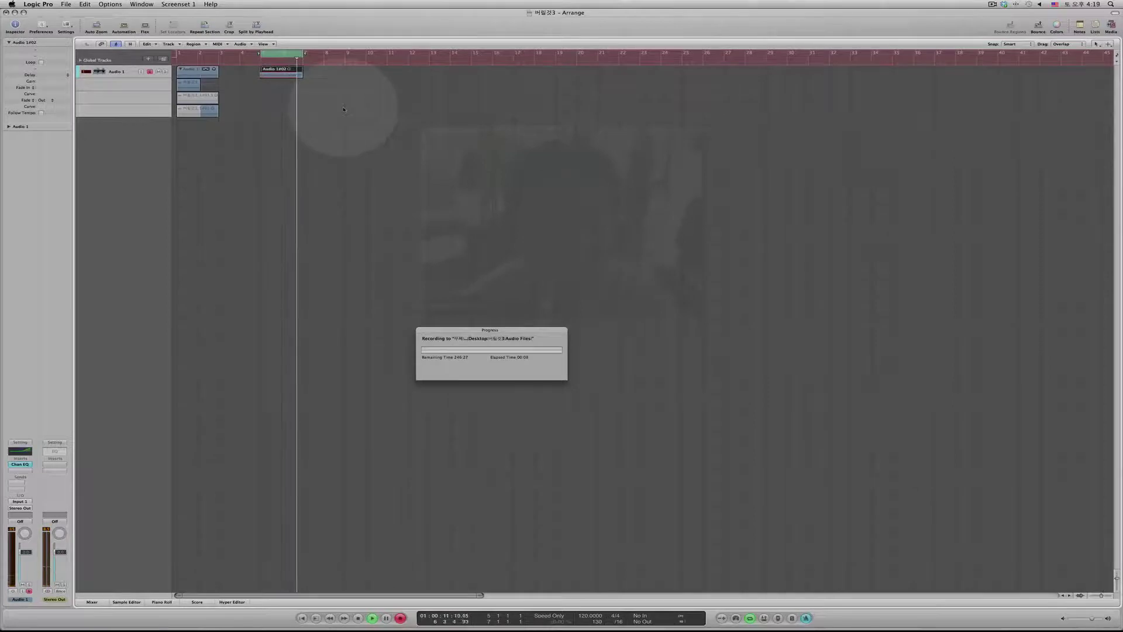
key("Return")
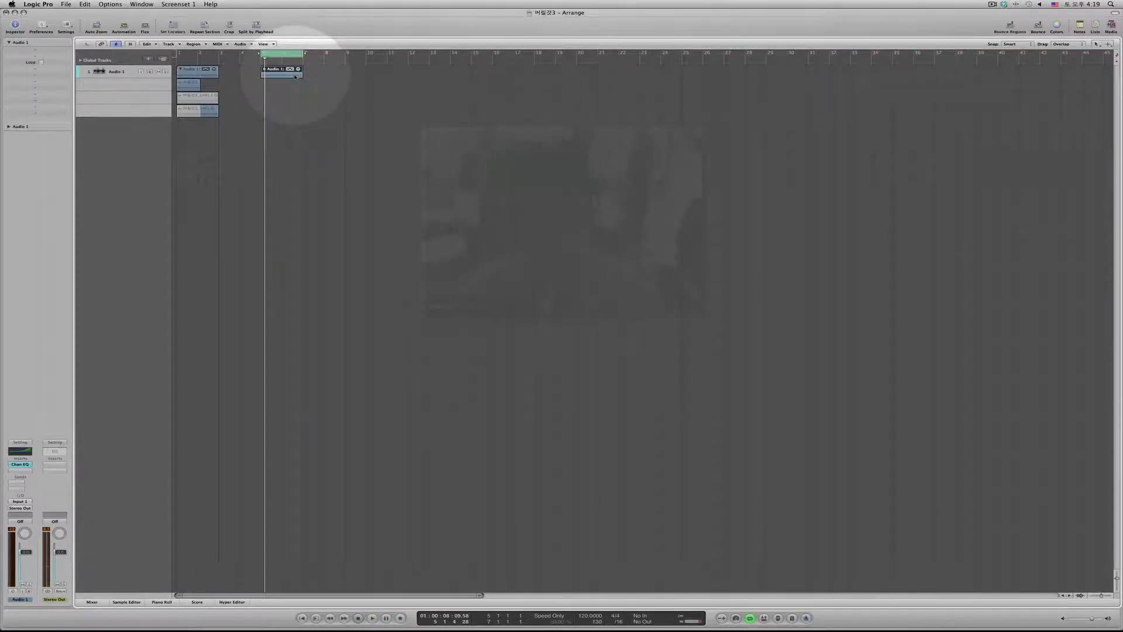
key("super+period")
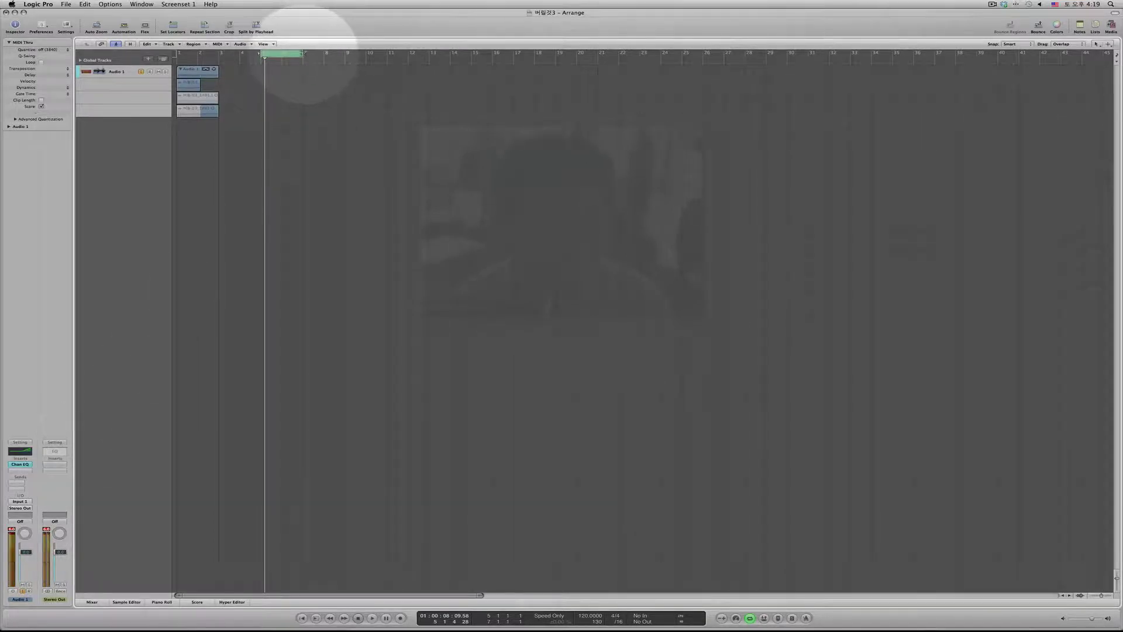
Shorten the cycle range to bars 5 to 6 and record a new pass on the Audio 1 track.
left_click_drag(303, 53, 282, 54)
key("r")
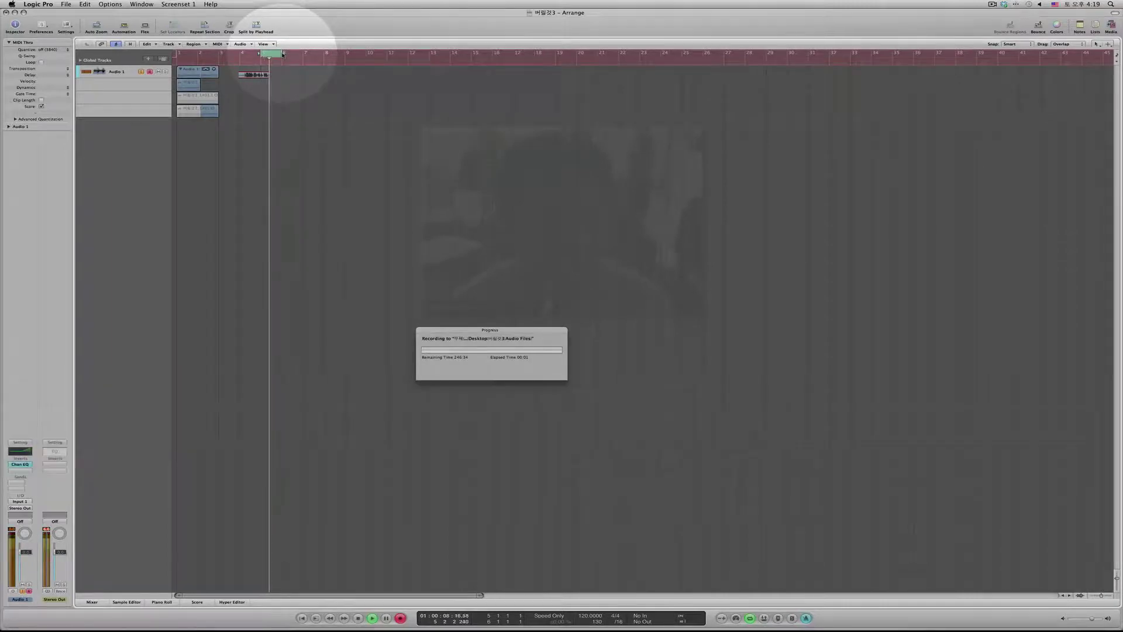
key("space")
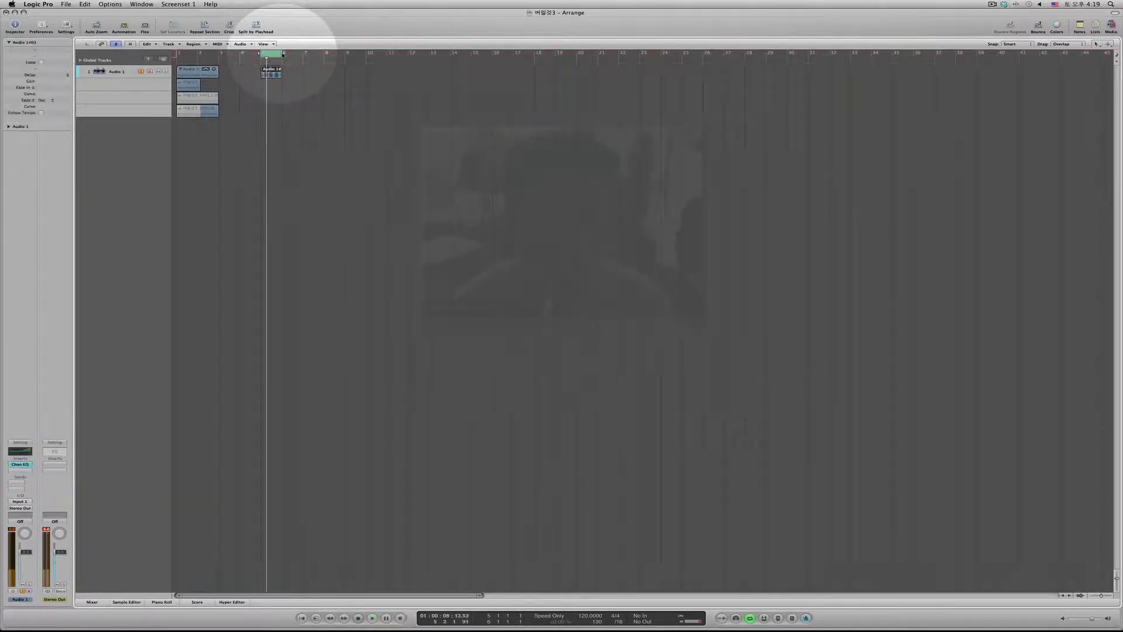
Move the cycle range to bars 7 to 8 and record a new pass on the Audio 1 track.
left_click_drag(272, 56, 314, 53)
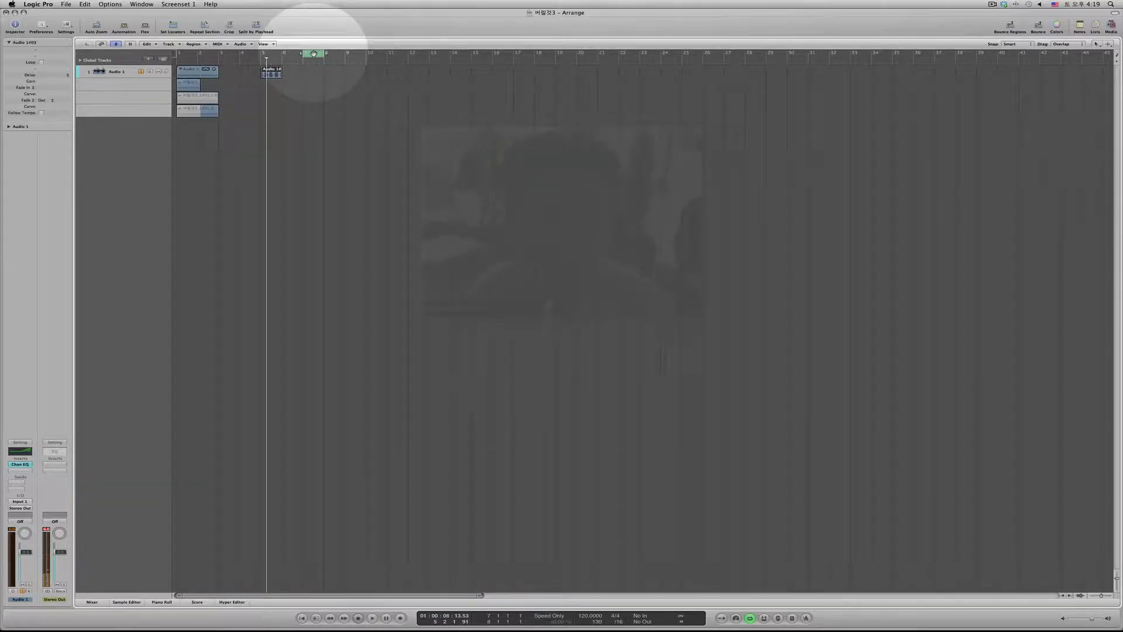
key("r")
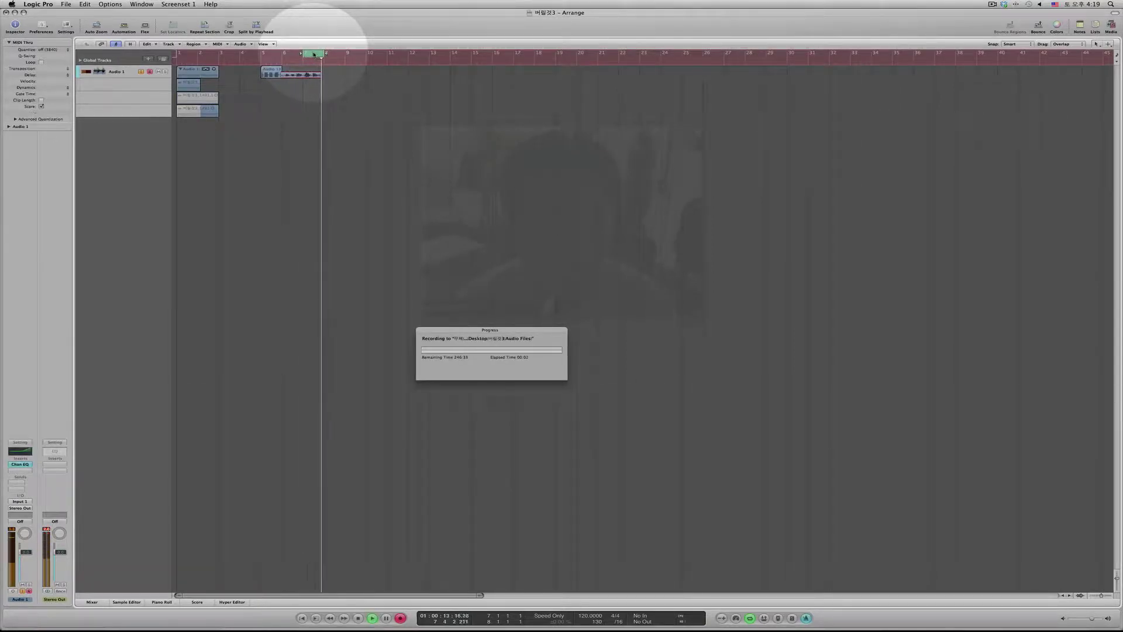
key("space")
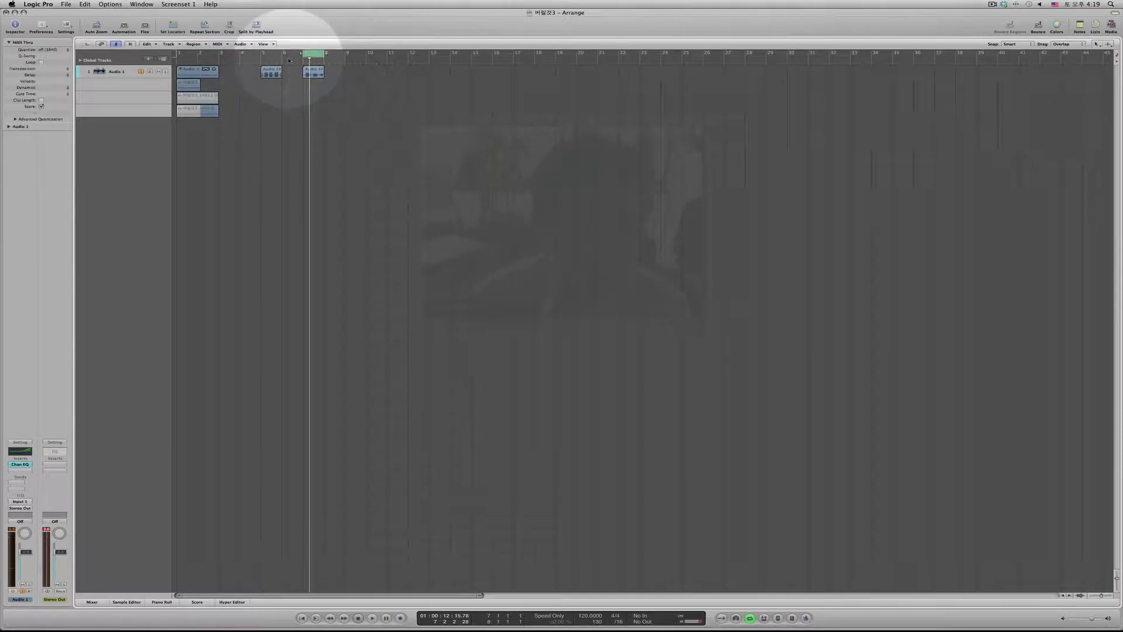
Move the cycle range back to bars 5 to 6 and raise the system volume for playback with input monitoring off.
left_click_drag(261, 53, 281, 55)
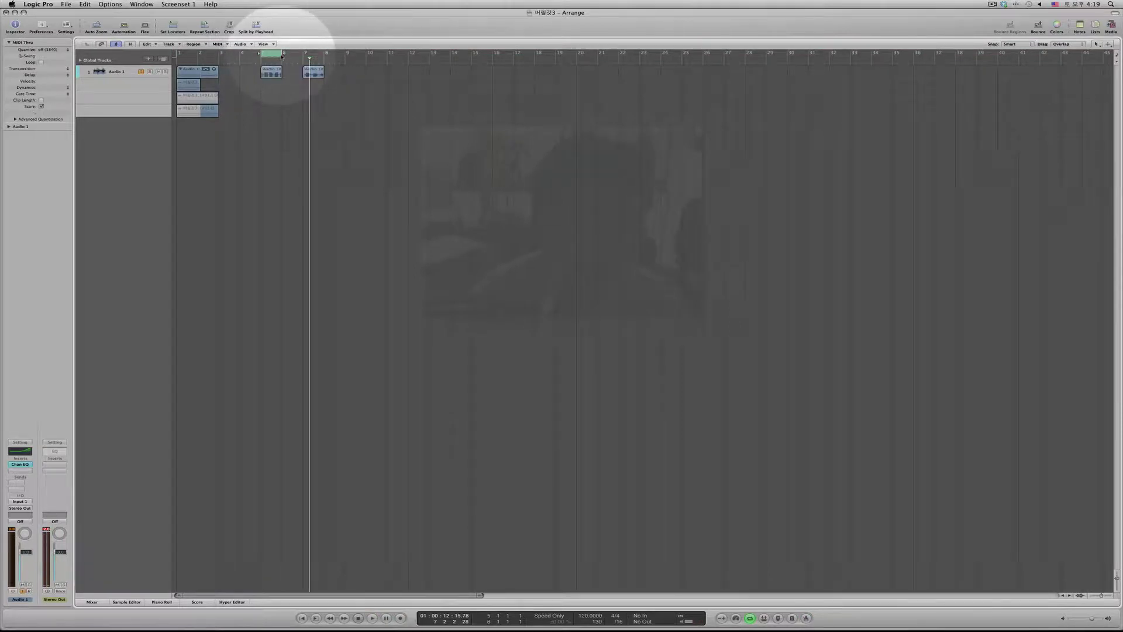
key("XF86AudioRaiseVolume")
key("XF86AudioRaiseVolume")
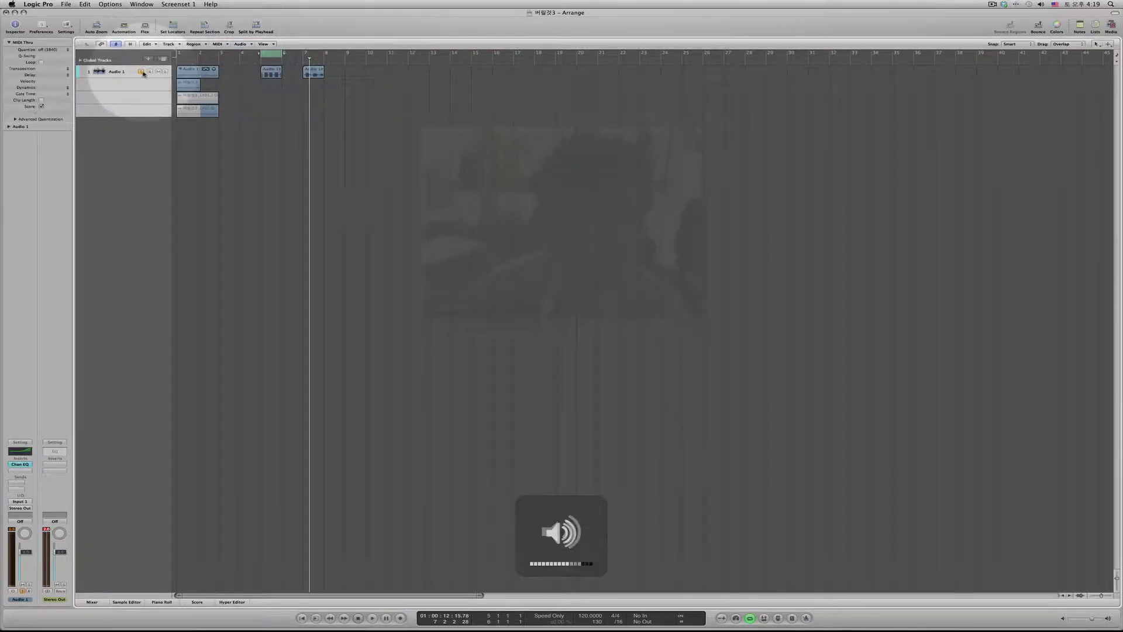
Audition the bar 5 recording on the Audio 1 track while adjusting the system volume to a comfortable level.
key("space")
key("XF86AudioLowerVolume")
key("XF86AudioLowerVolume")
key("XF86AudioLowerVolume")
key("XF86AudioLowerVolume")
key("XF86AudioLowerVolume")
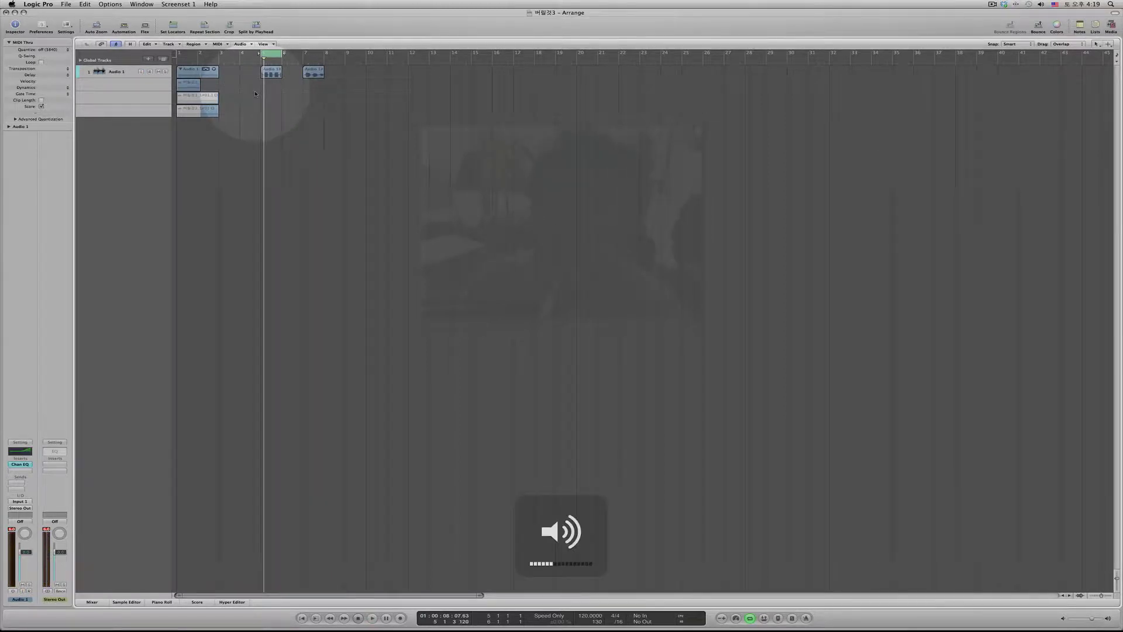
left_click(189, 427)
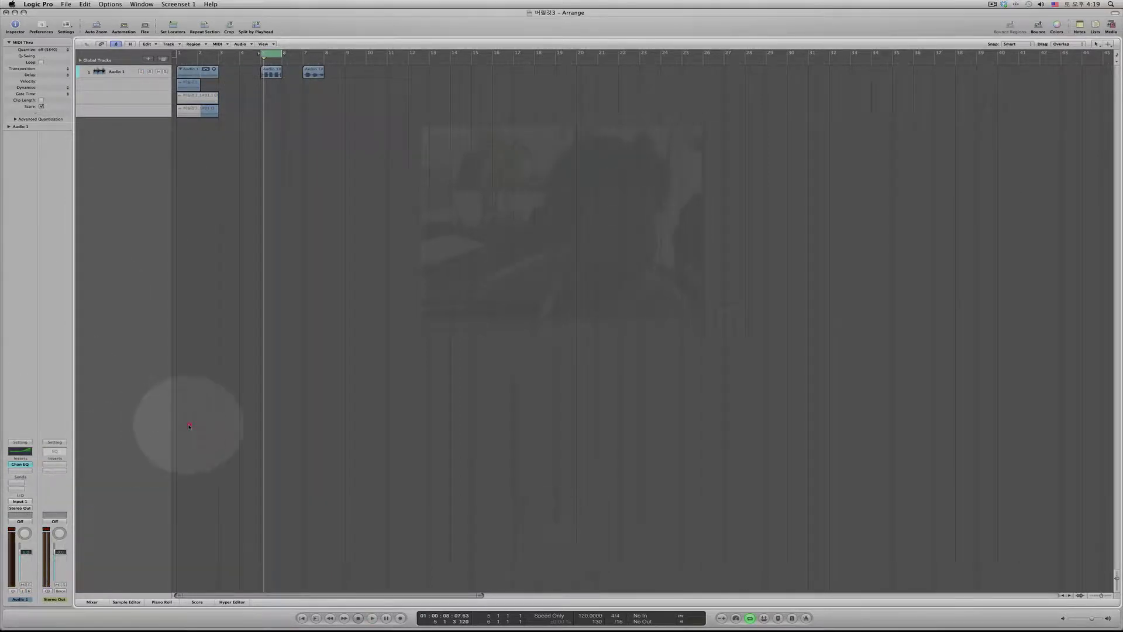
key("space")
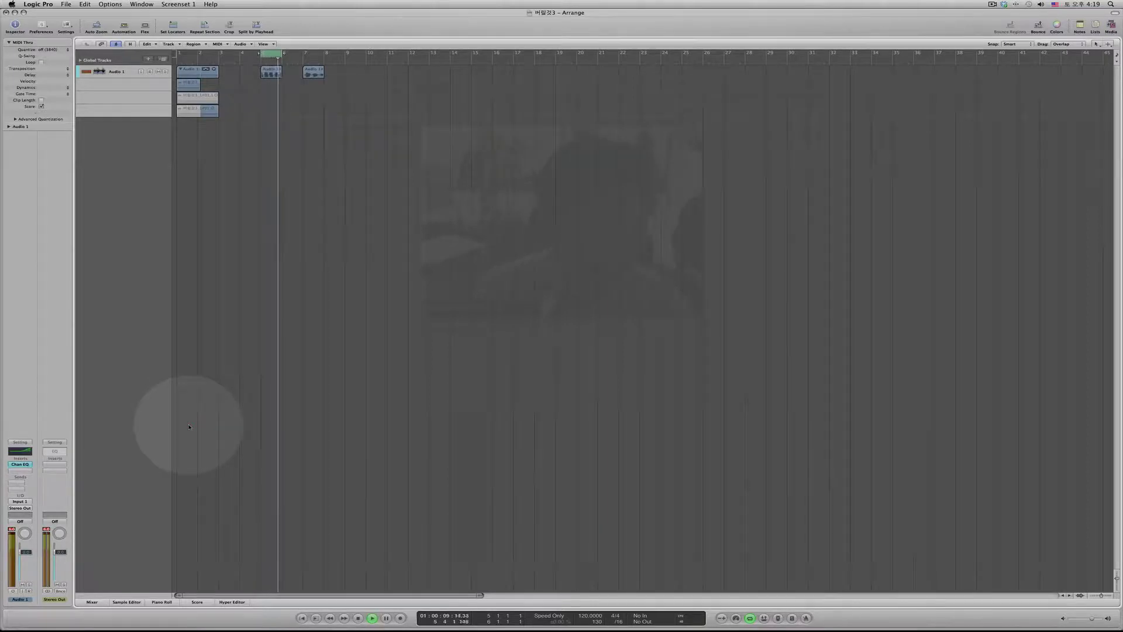
key("XF86AudioRaiseVolume")
key("space")
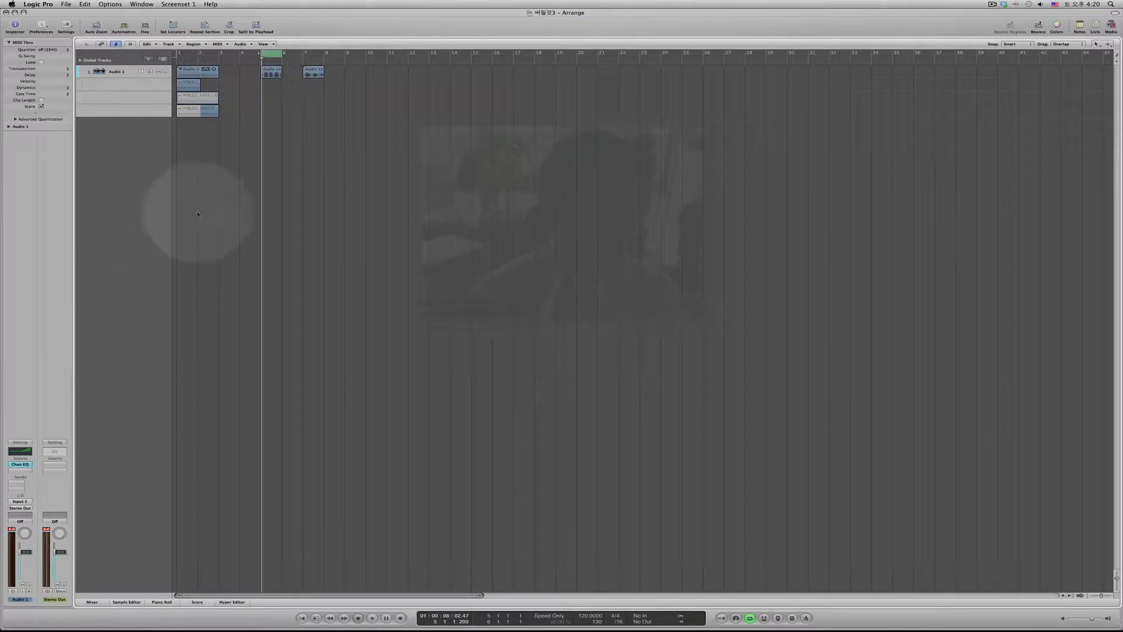
Open the bar 5 region in the Sample Editor, preview its waveform, and deselect the region.
double_click(271, 71)
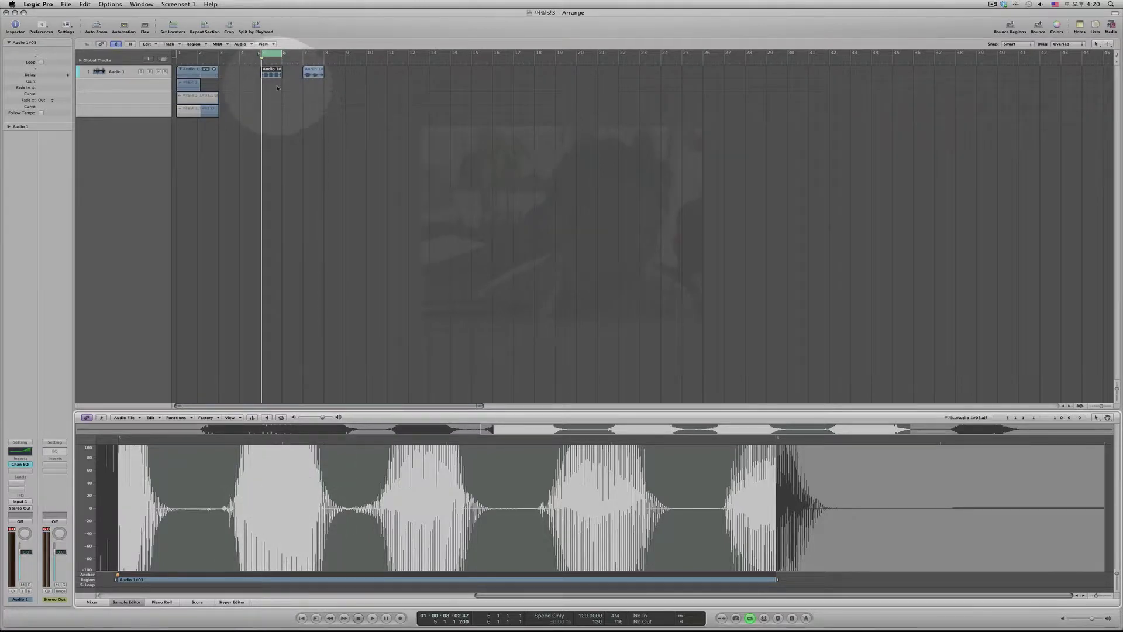
key("space")
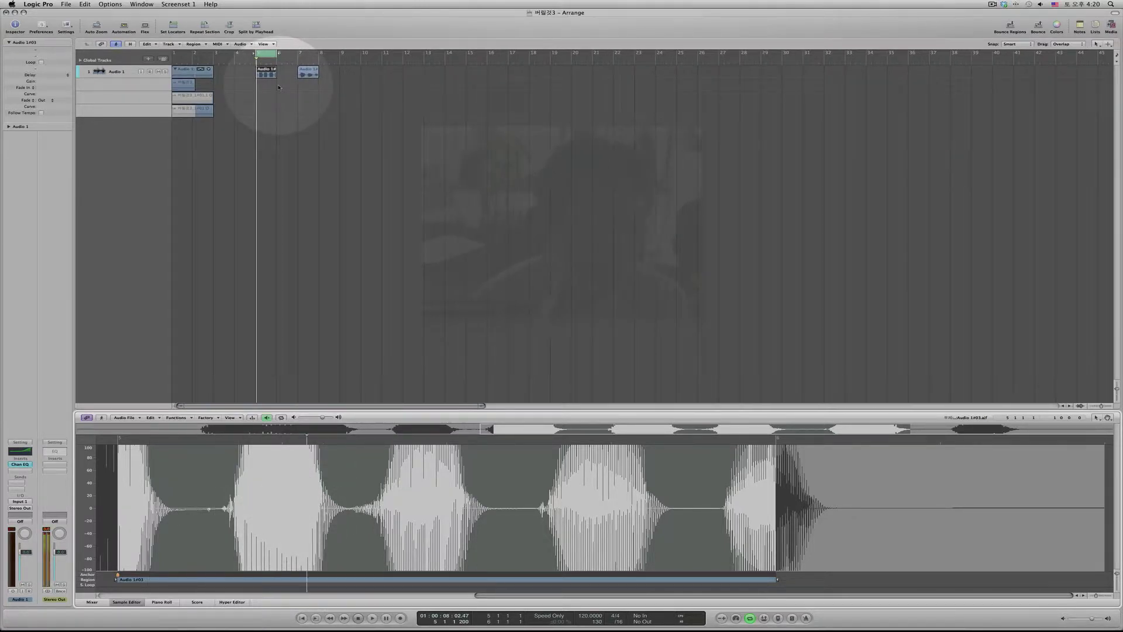
left_click(278, 87)
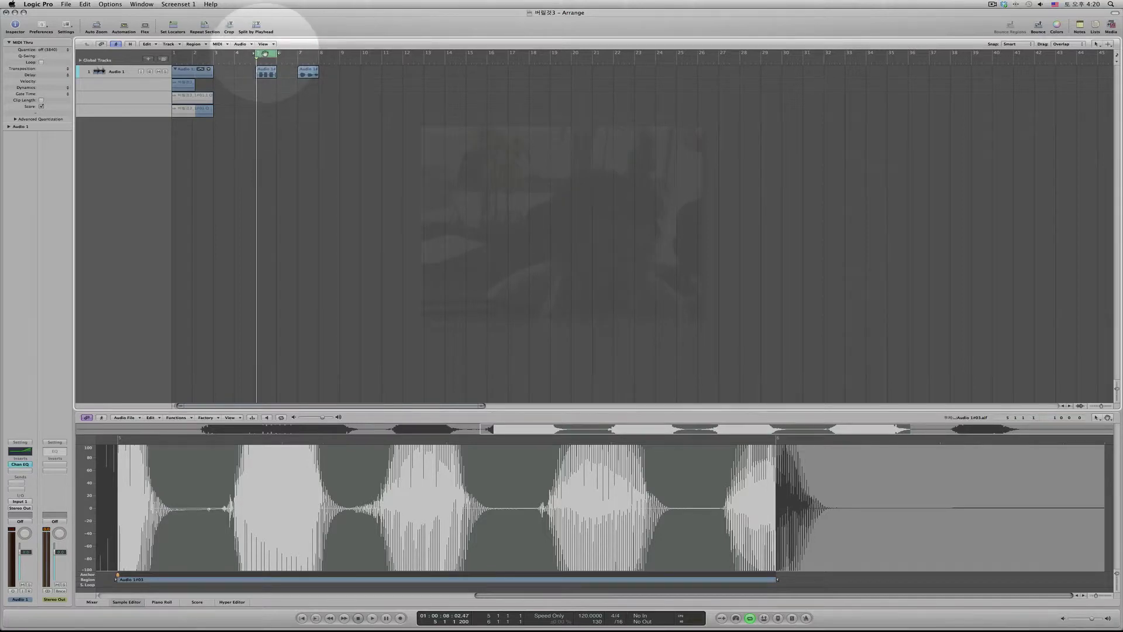
Move the cycle range to bars 7 to 8 and audition the bar 7 region with its waveform shown.
left_click_drag(265, 53, 307, 55)
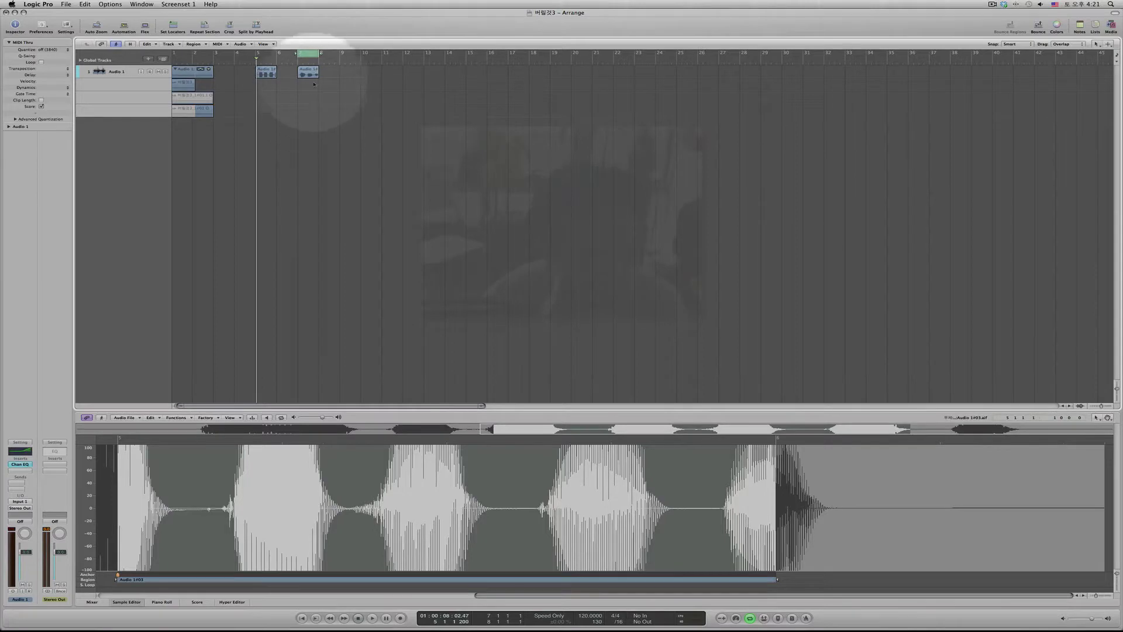
left_click(313, 76)
key("space")
key("XF86AudioRaiseVolume")
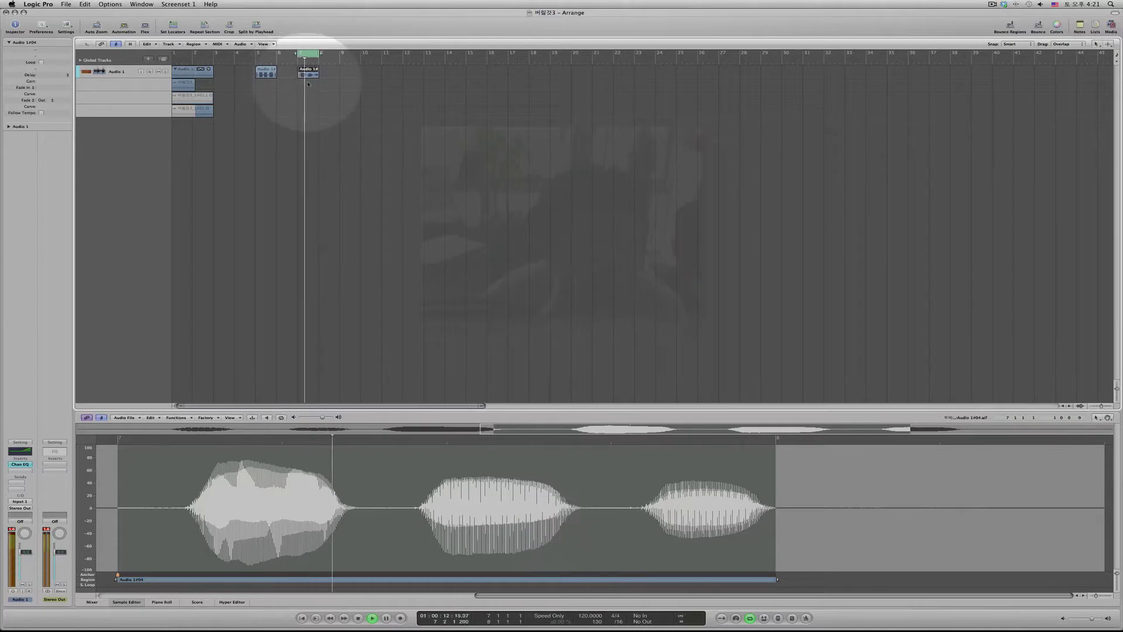
key("space")
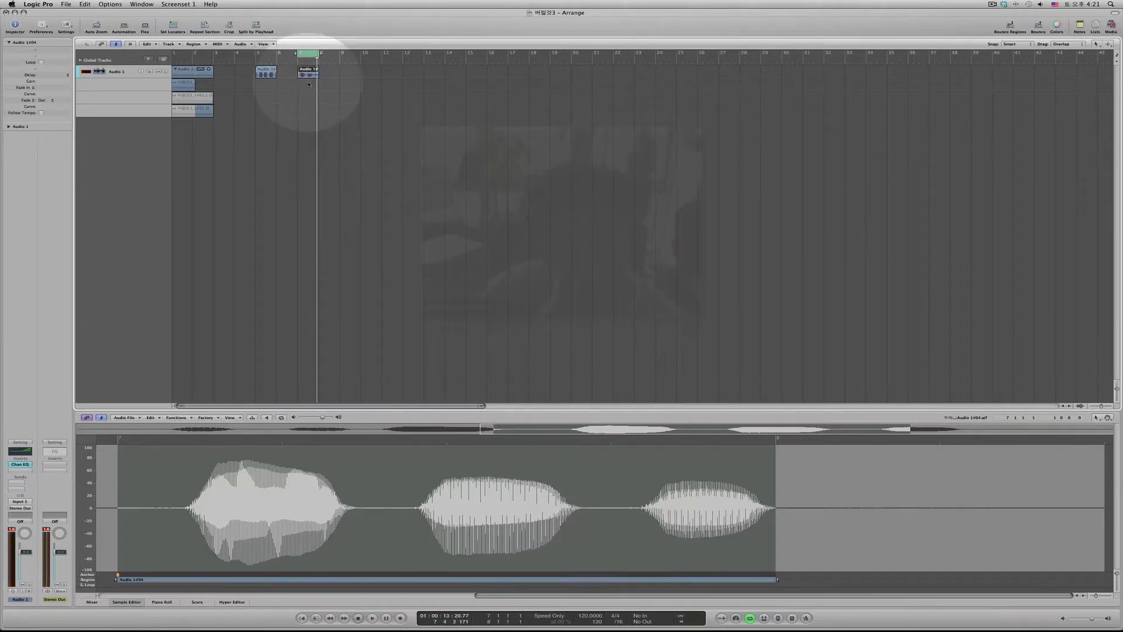
Replay the bar 7 region at a lower system volume to compare its sound with the bar 5 recording.
key("XF86AudioLowerVolume")
key("space")
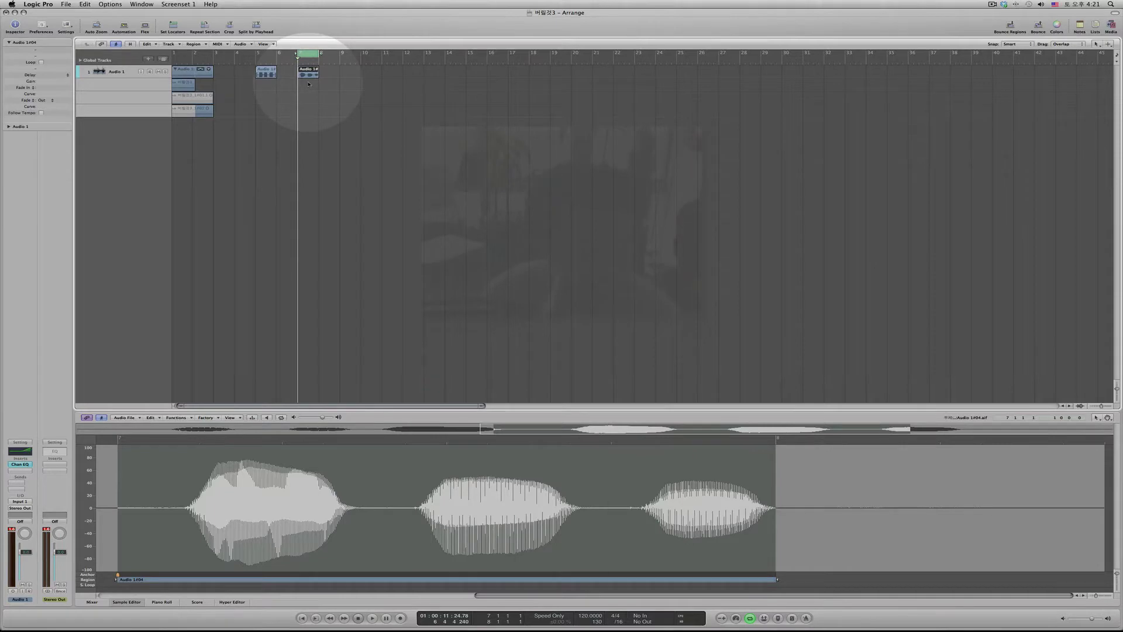
key("XF86AudioLowerVolume")
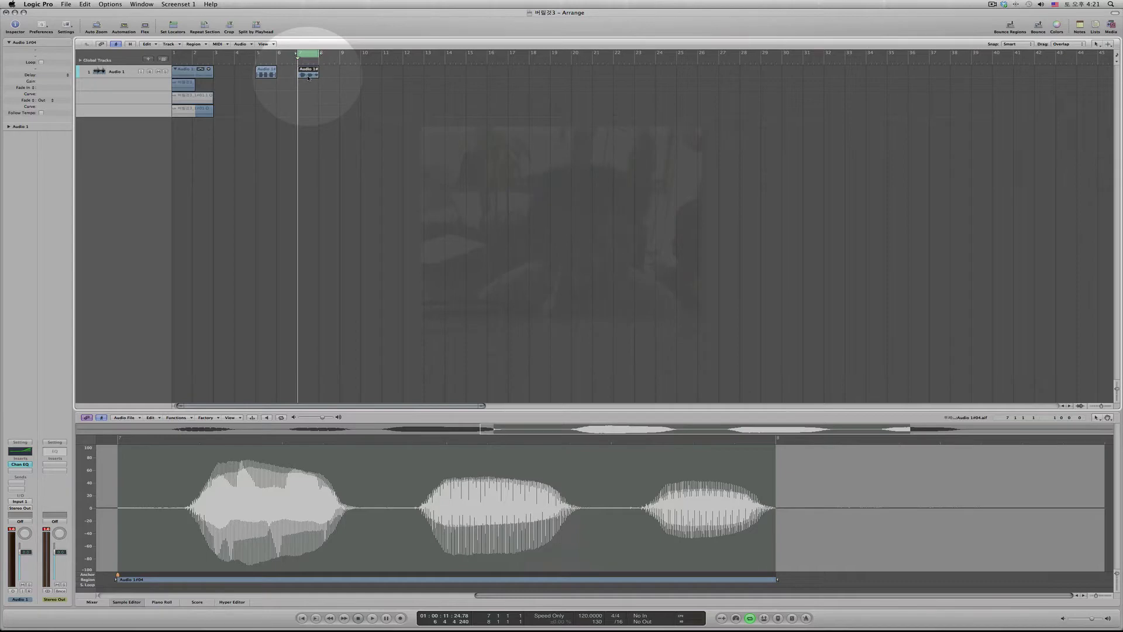
key("space")
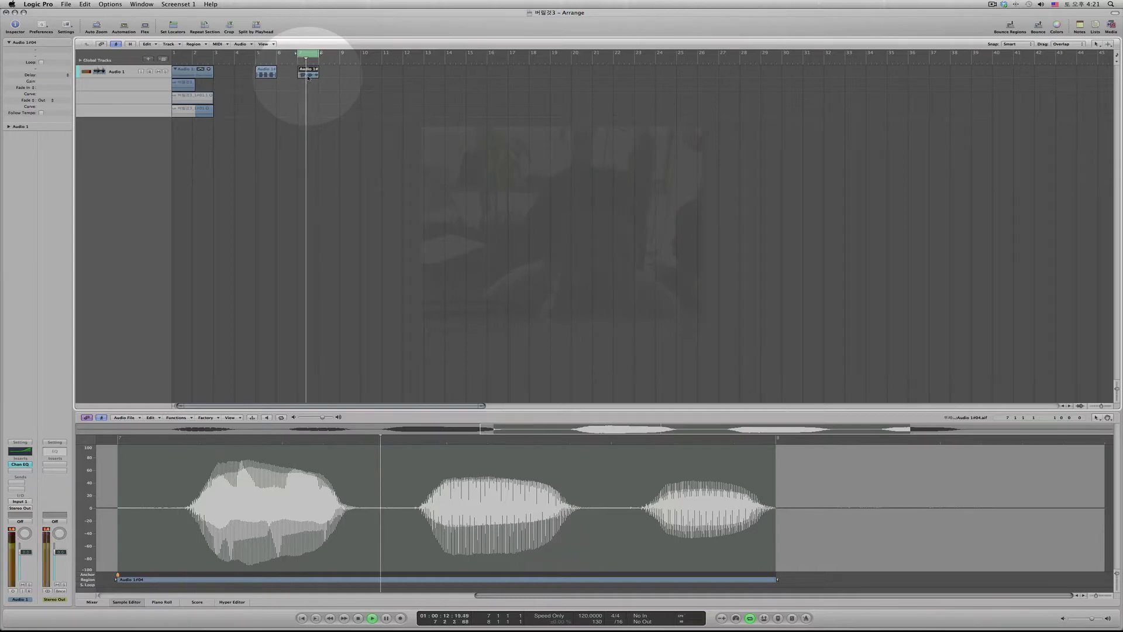
key("space")
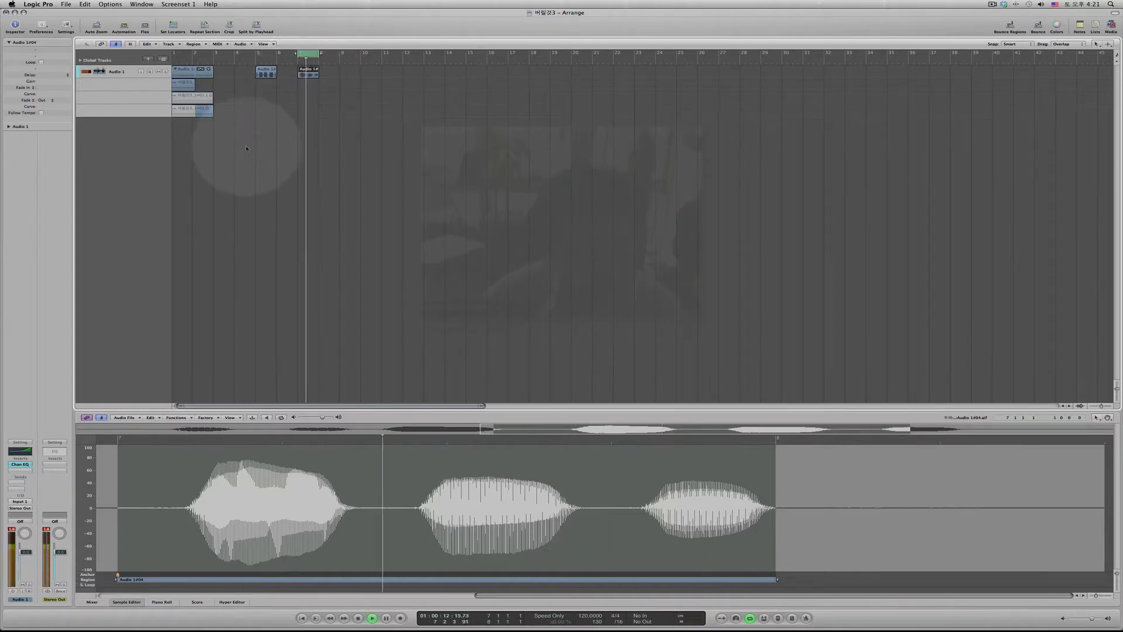
Lower the system volume and reselect the bar 7 region to examine its waveform in the Sample Editor.
key("XF86AudioLowerVolume")
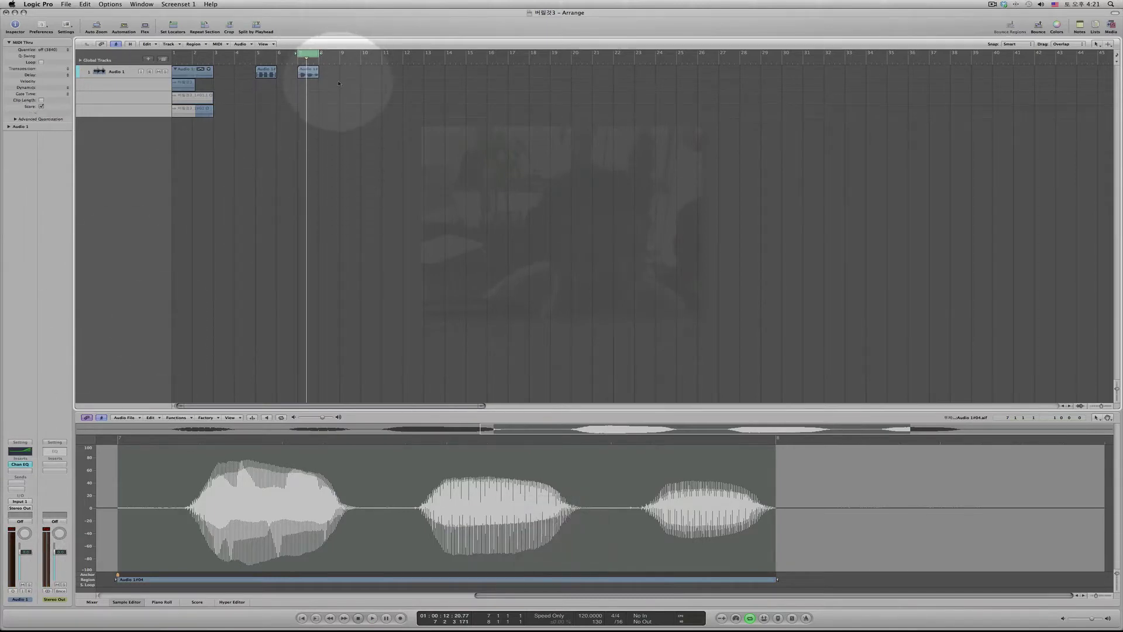
left_click_drag(311, 55, 311, 55)
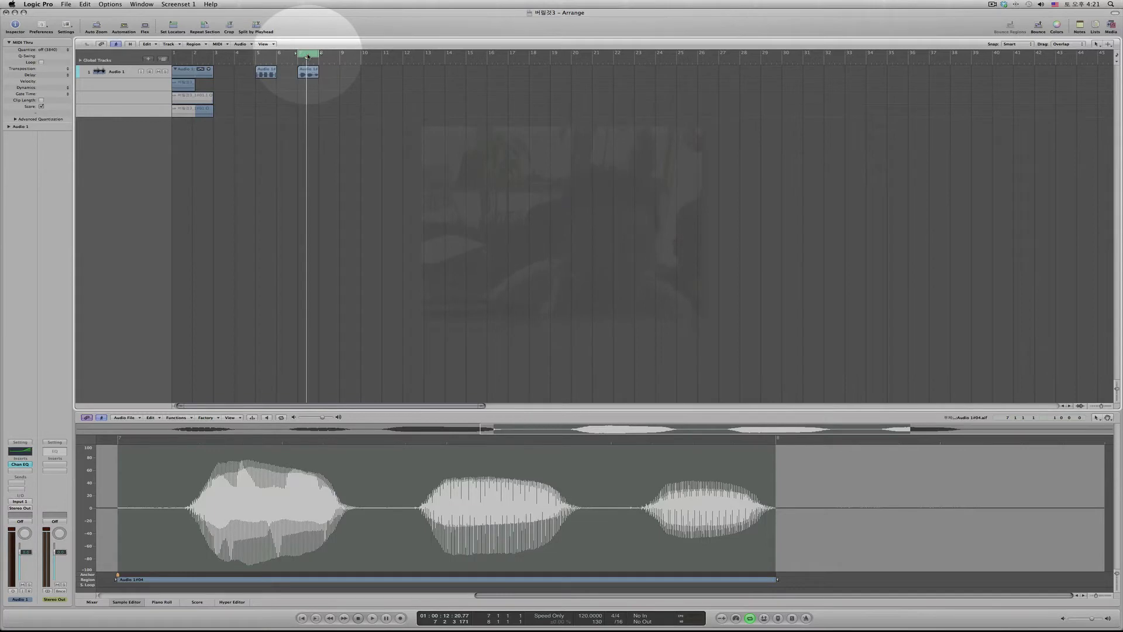
left_click(310, 73)
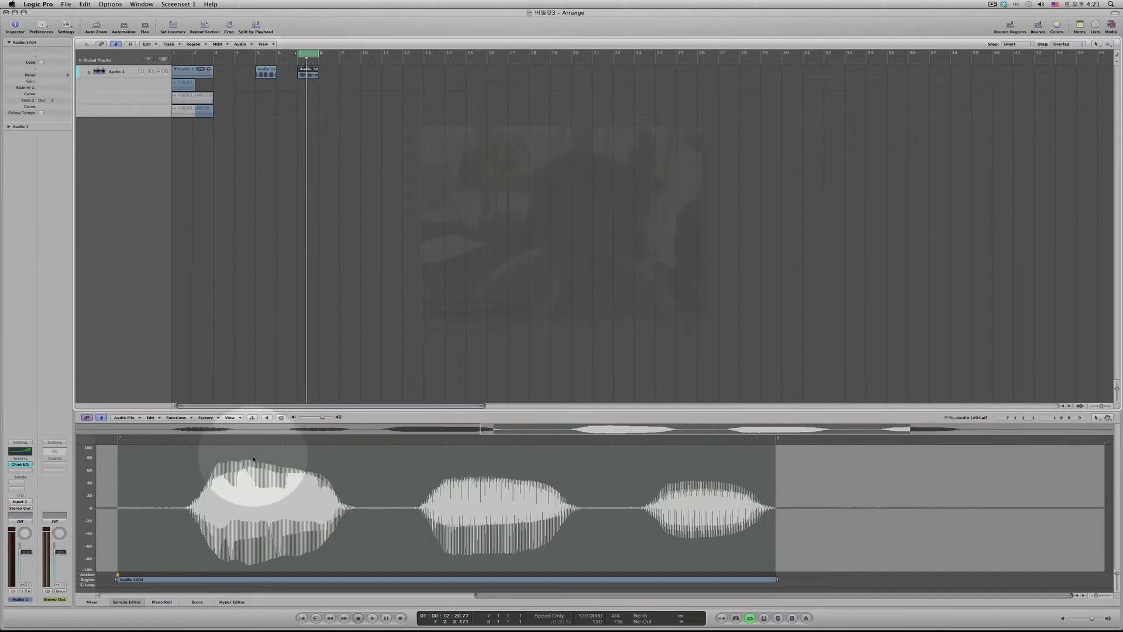